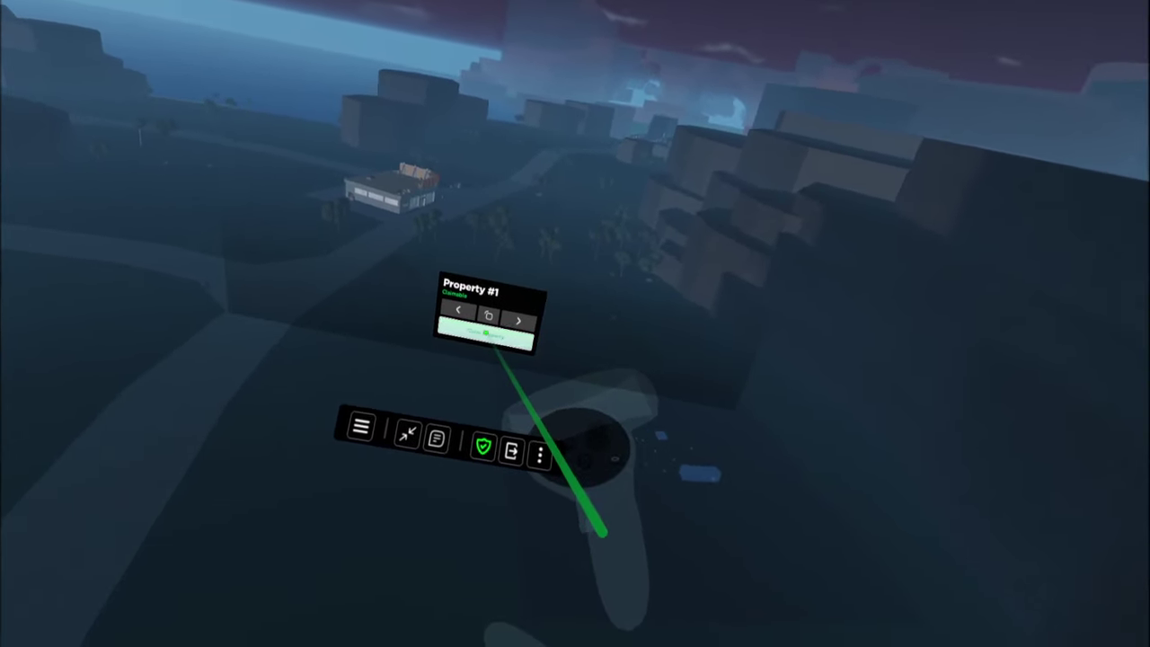
# Load Property #1 and teleport to its dark night-time Oaklands plot.
pyautogui.click(481, 361)
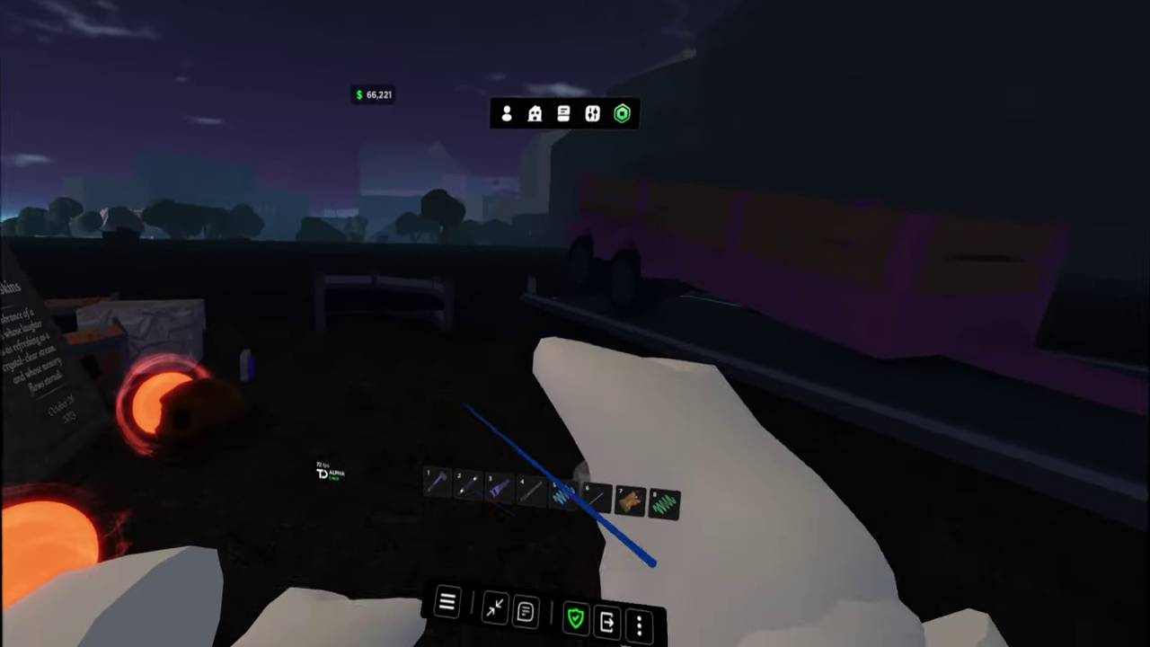
# Raise the game Volume slider from 3 to 6 in Roblox Settings.
pyautogui.press('Escape')
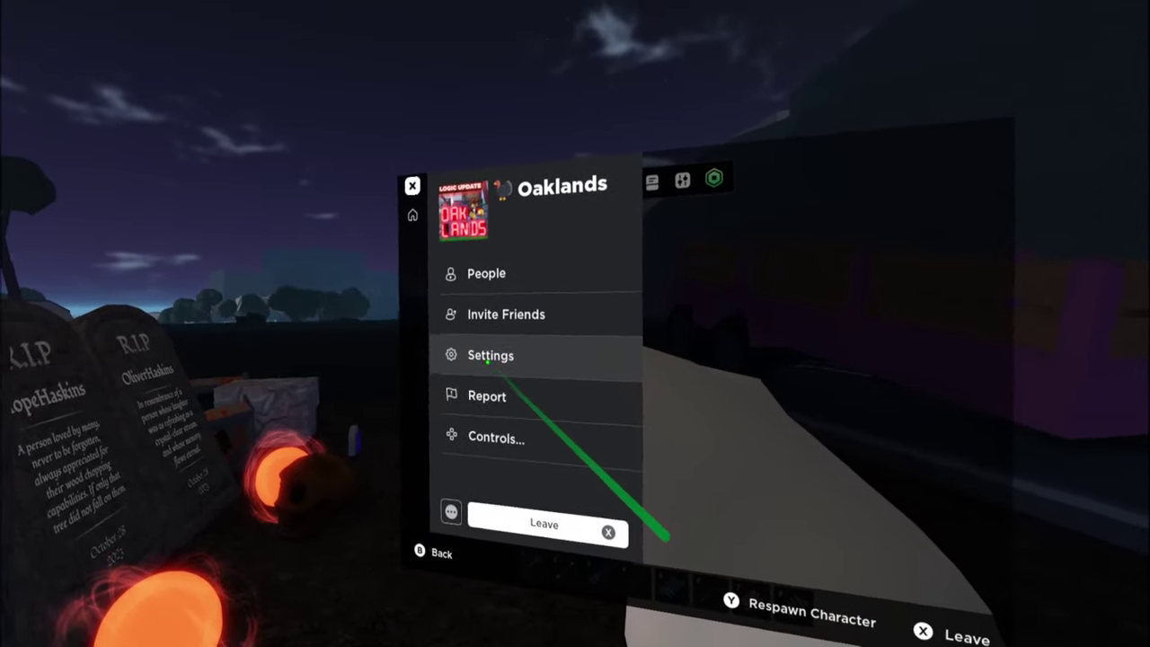
pyautogui.click(494, 350)
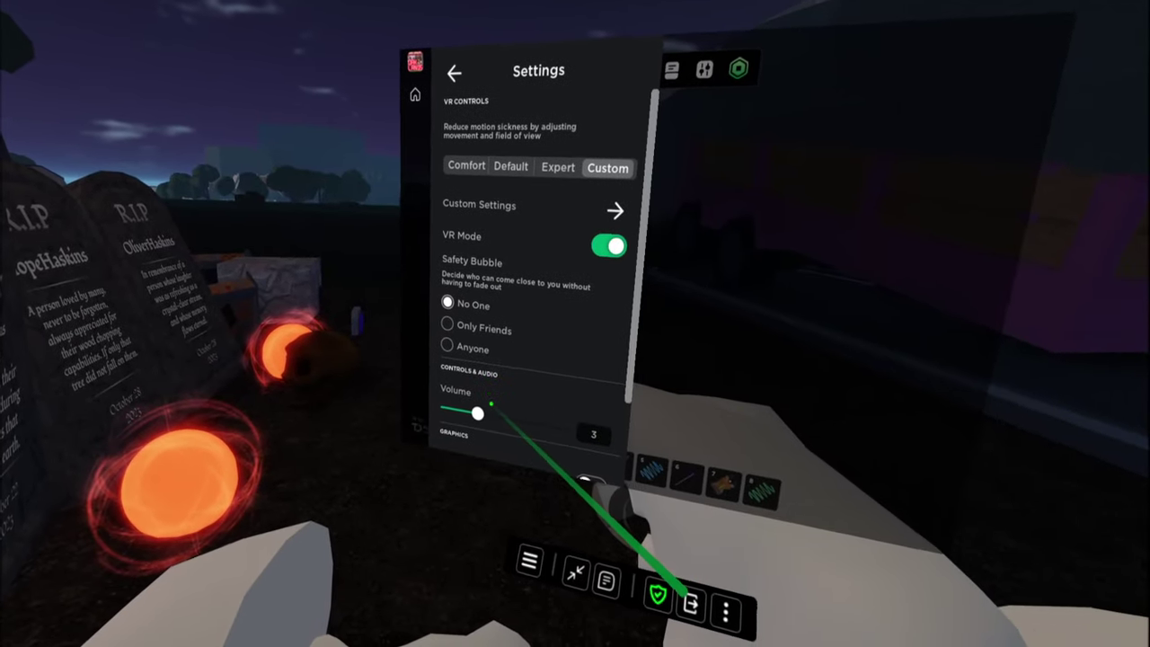
pyautogui.click(496, 420)
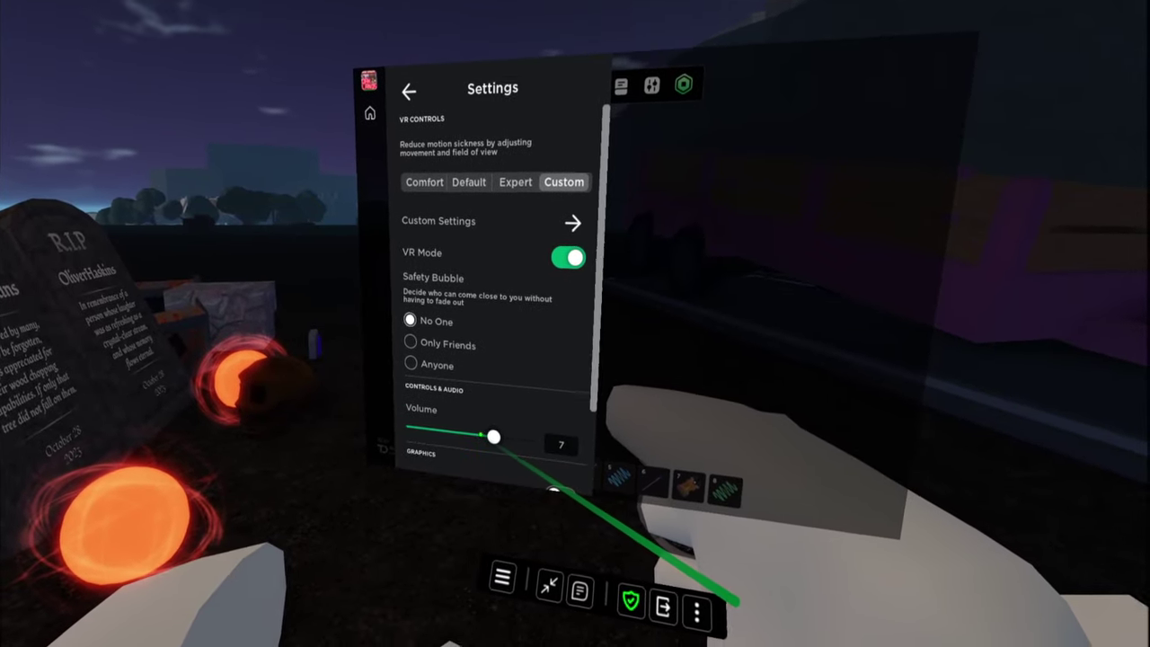
pyautogui.moveTo(493, 435); pyautogui.dragTo(476, 437)
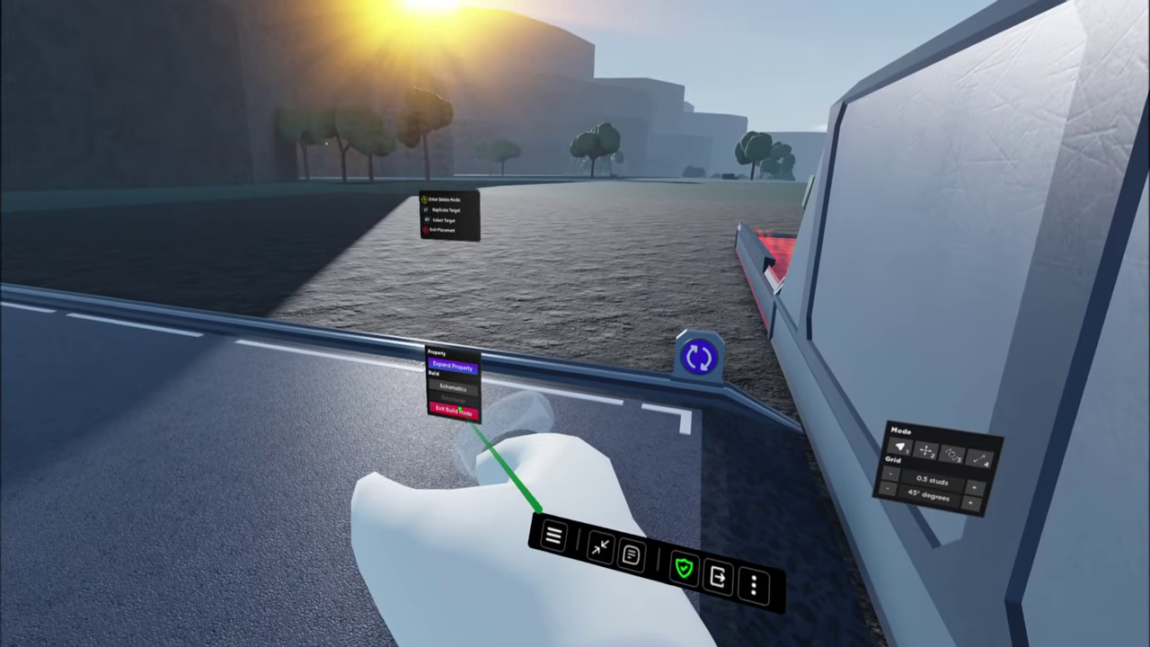
# Respawn the green truck, drive it into the parts store and get out inside.
pyautogui.click(456, 409)
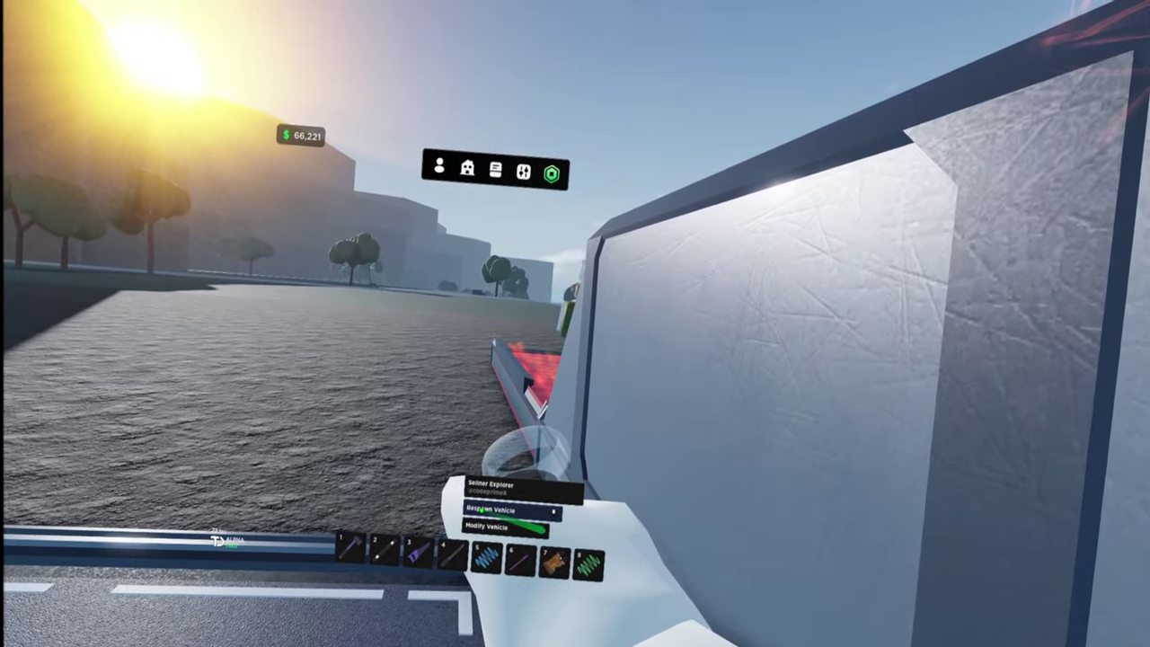
pyautogui.click(482, 509)
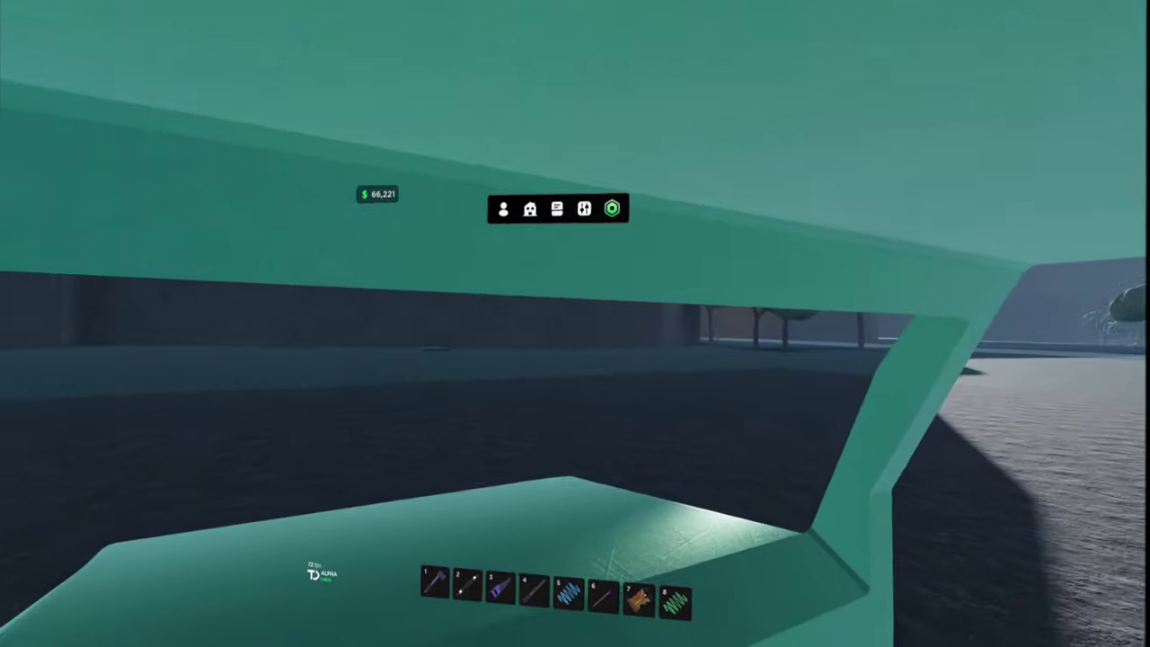
pyautogui.press('w')
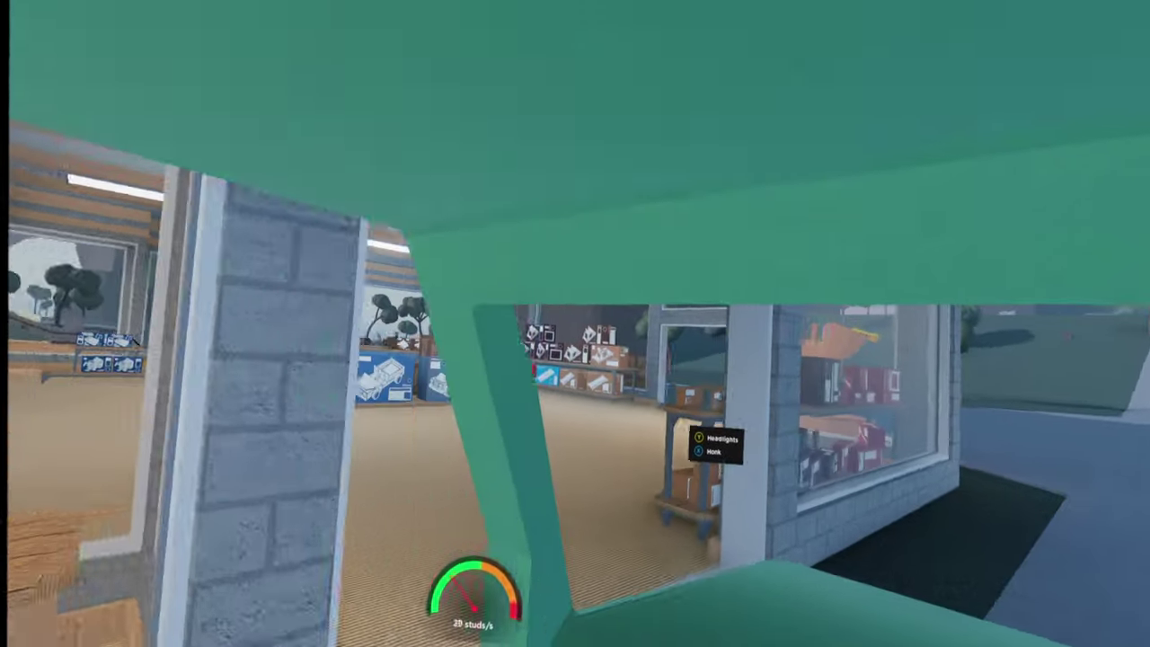
pyautogui.press('space')
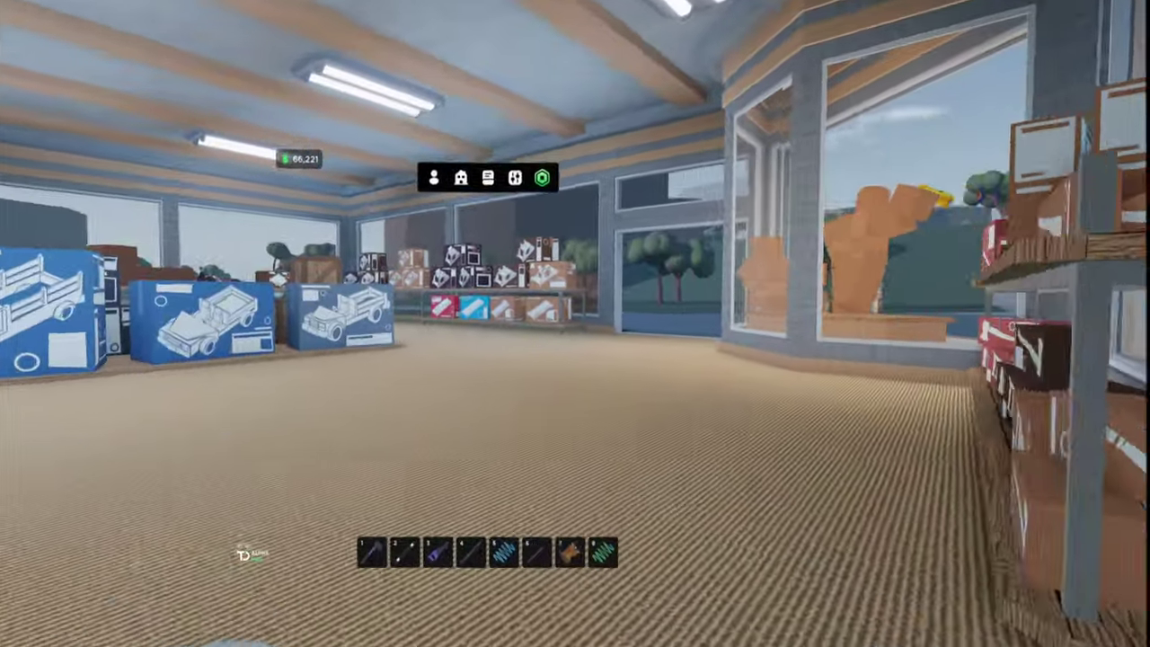
pyautogui.scroll(-3, 575, 324)
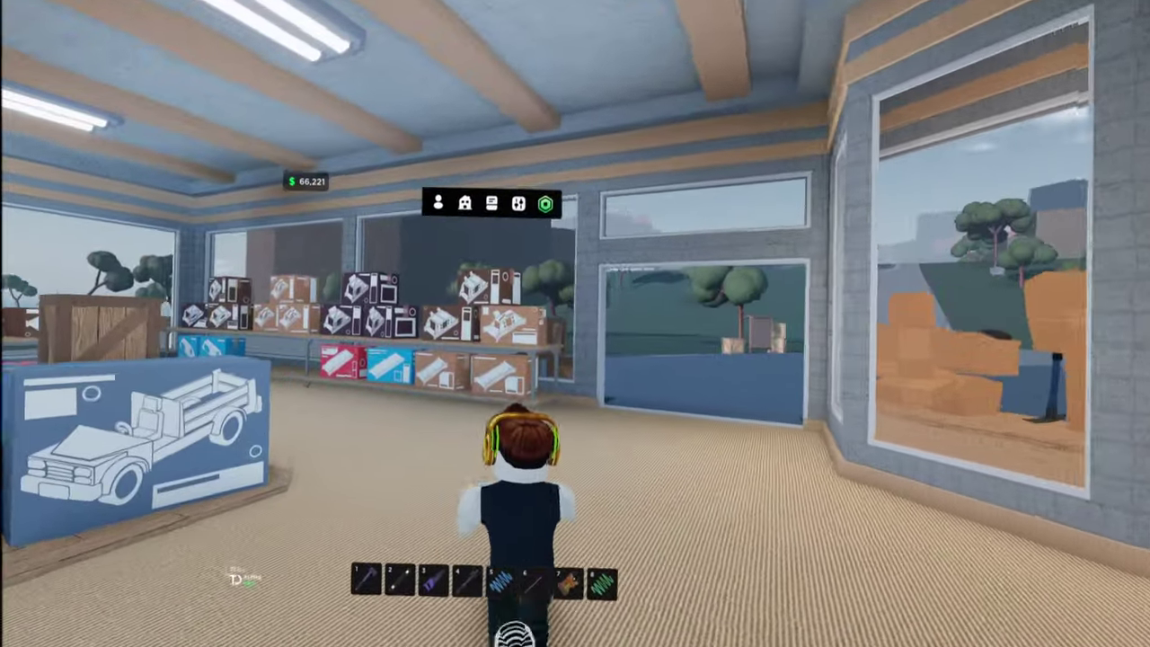
# Run forward along the store shelves and turn left toward the checkout counter.
pyautogui.press('w')
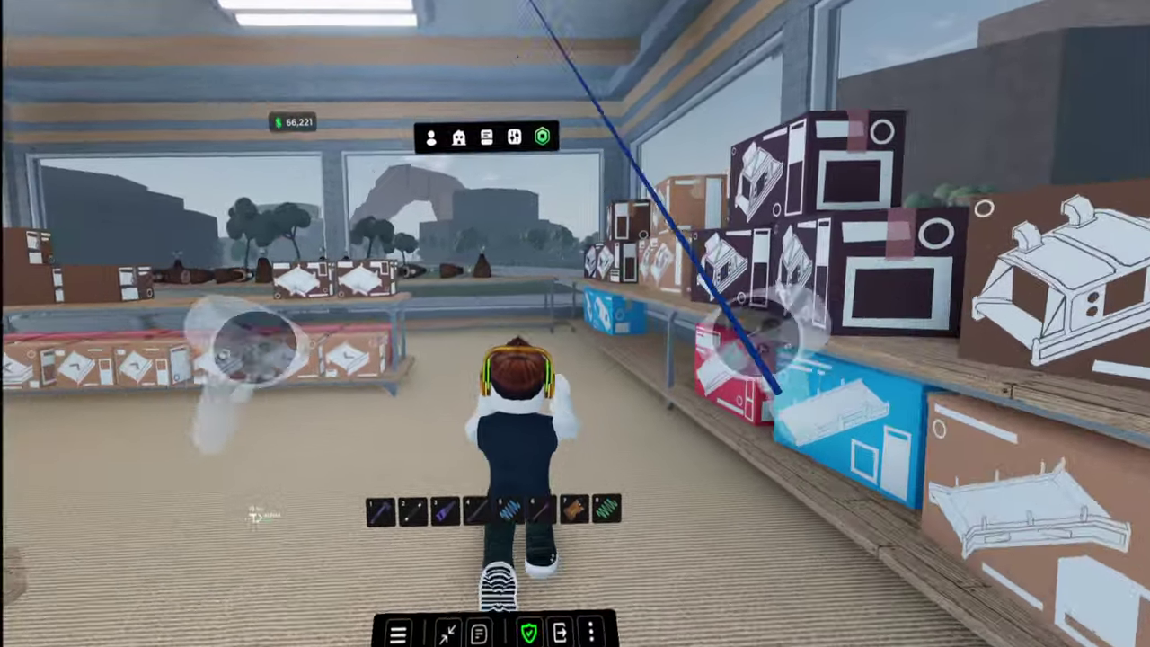
pyautogui.press('a')
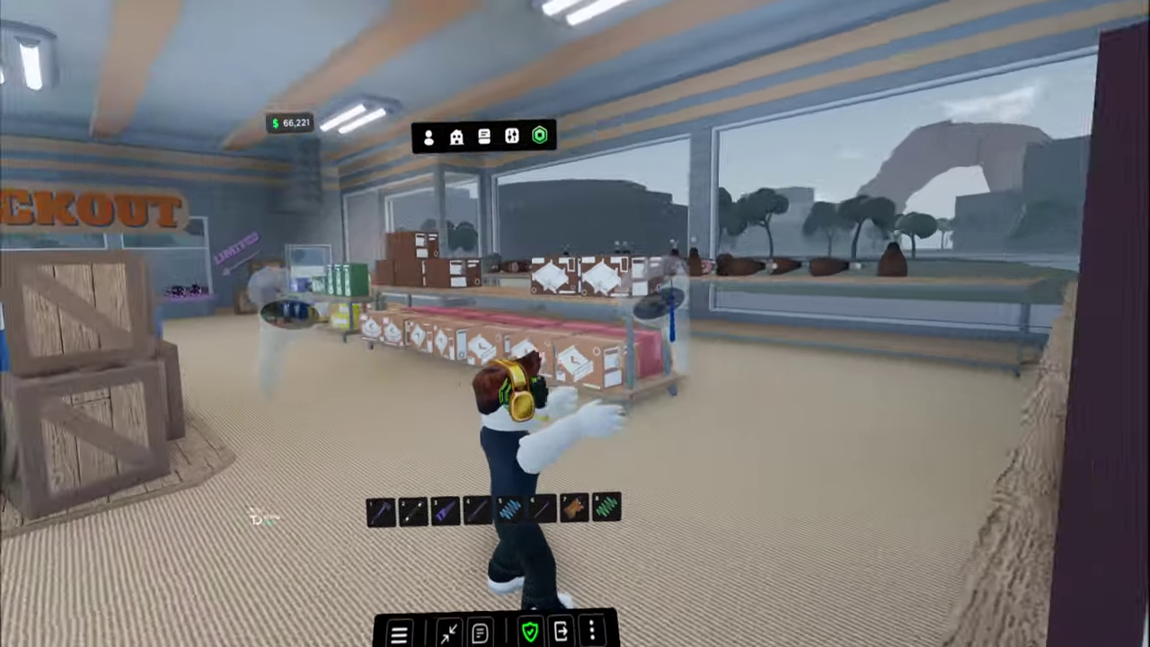
pyautogui.press('Left')
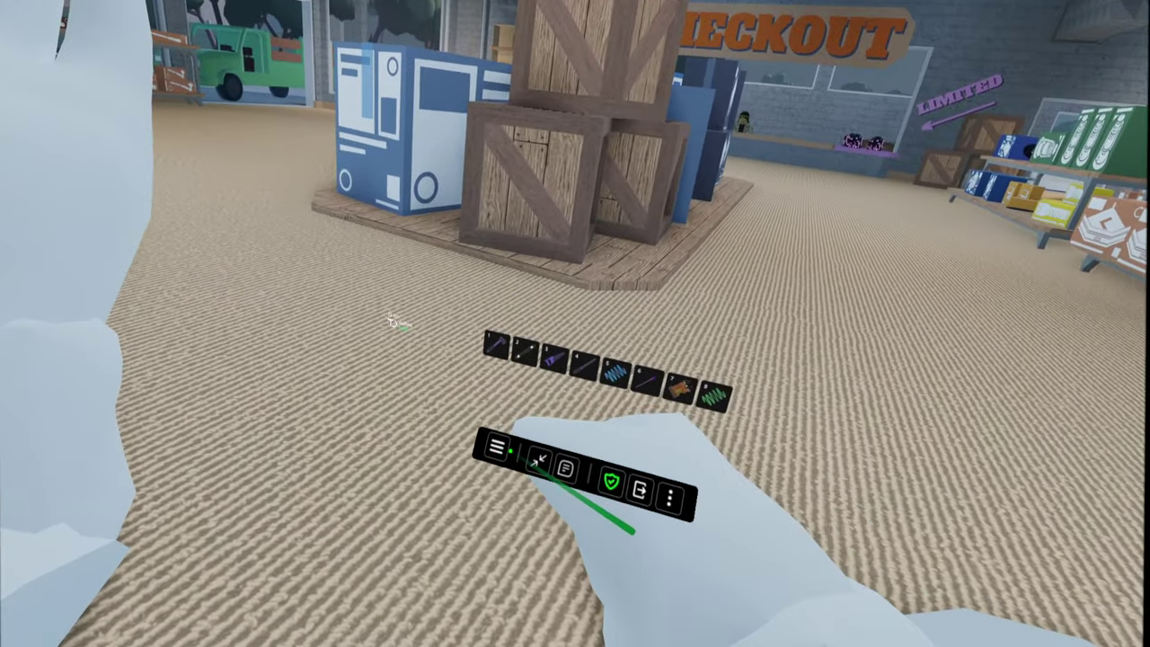
# Open the game settings, then back out of Settings and the Oaklands menu to resume play.
pyautogui.click(502, 485)
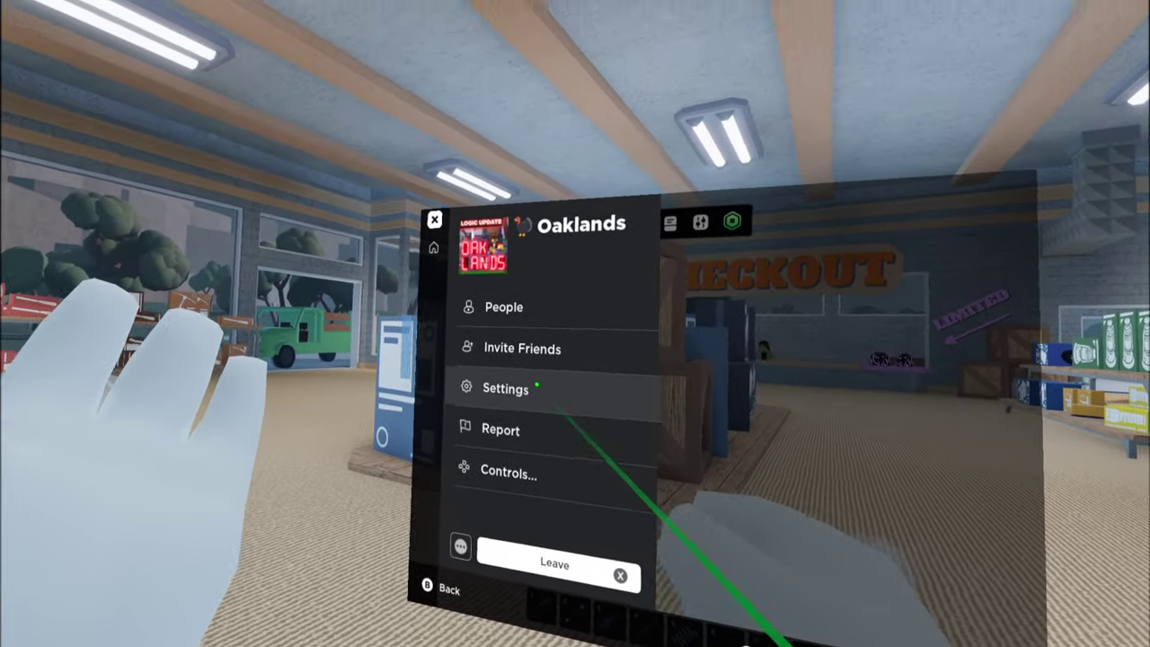
pyautogui.click(503, 382)
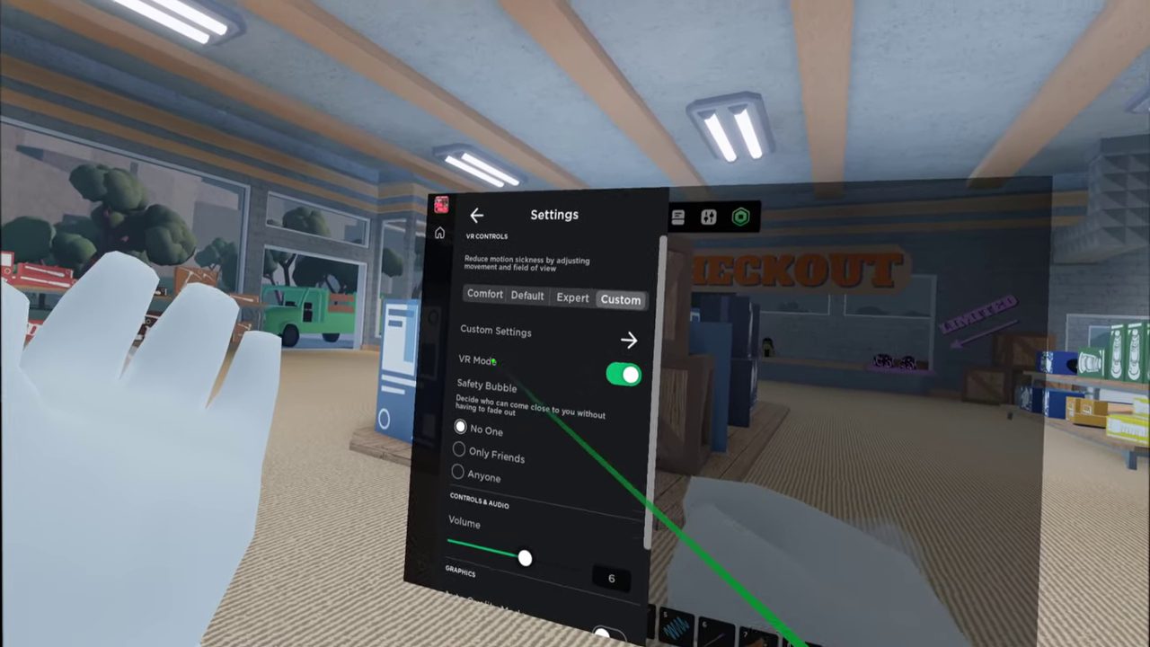
pyautogui.scroll(-3, 543, 352)
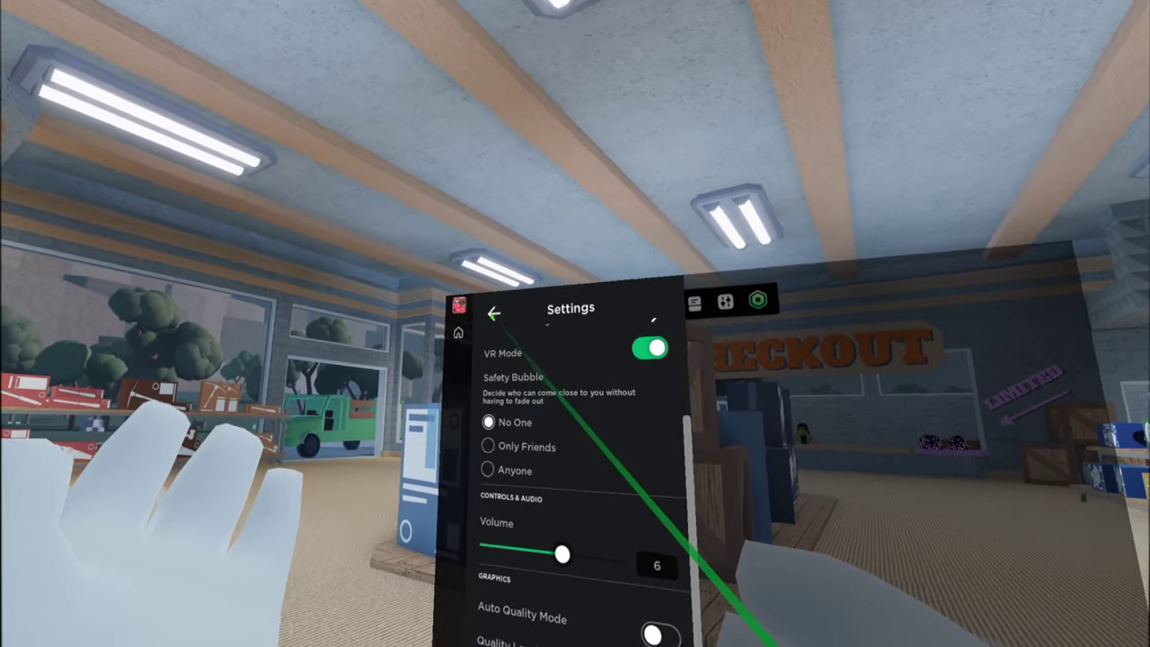
pyautogui.click(493, 314)
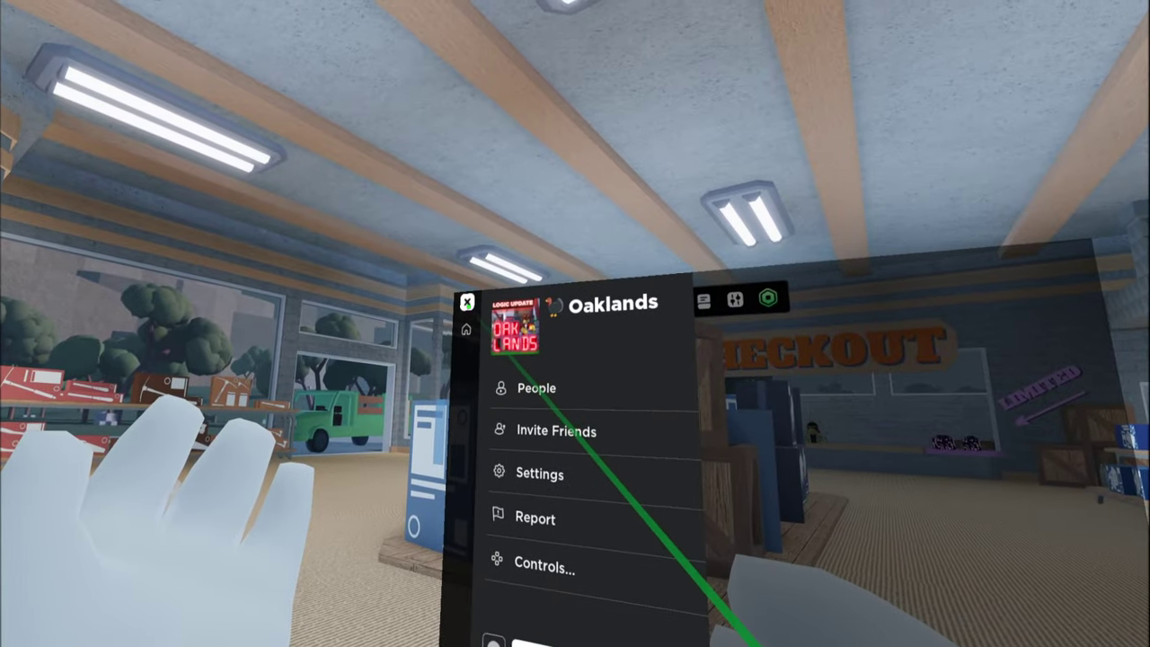
pyautogui.click(467, 302)
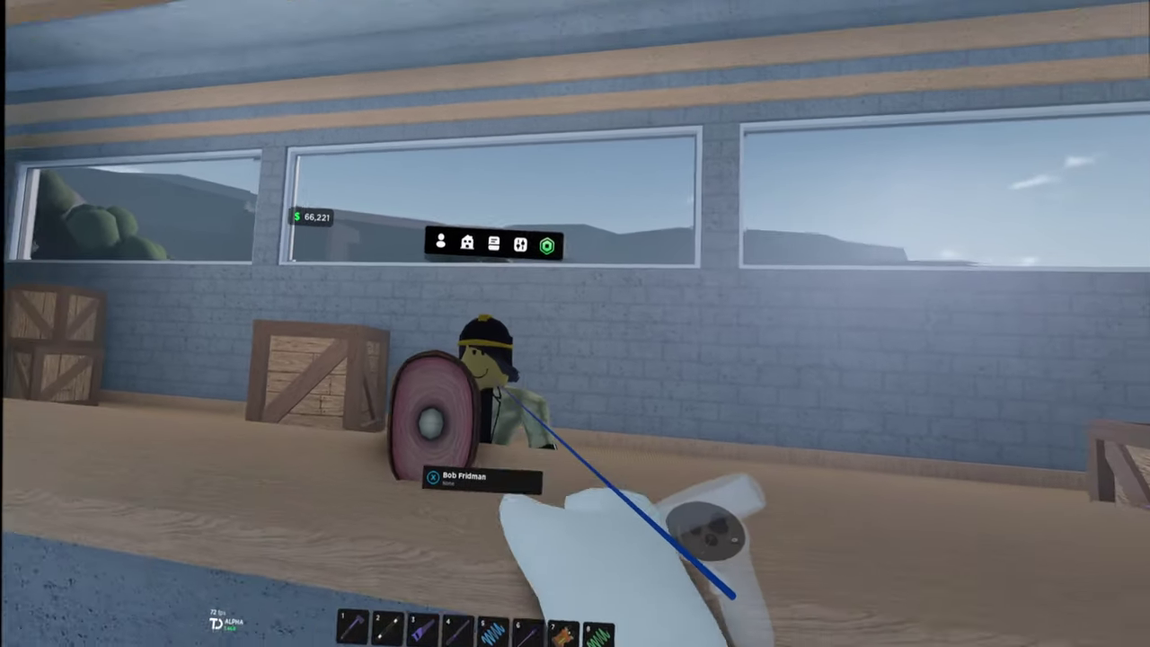
# Buy the Hambone from Bob Fridman, leaving $65,971, and bring up the ham's options.
pyautogui.press('x')
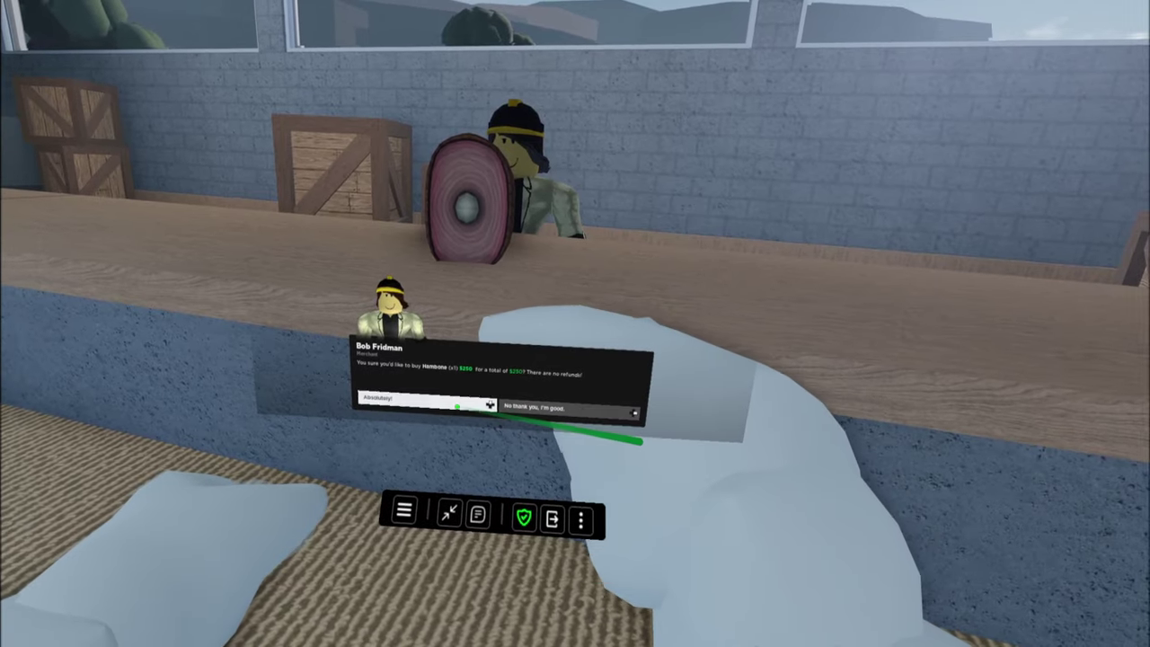
pyautogui.click(466, 414)
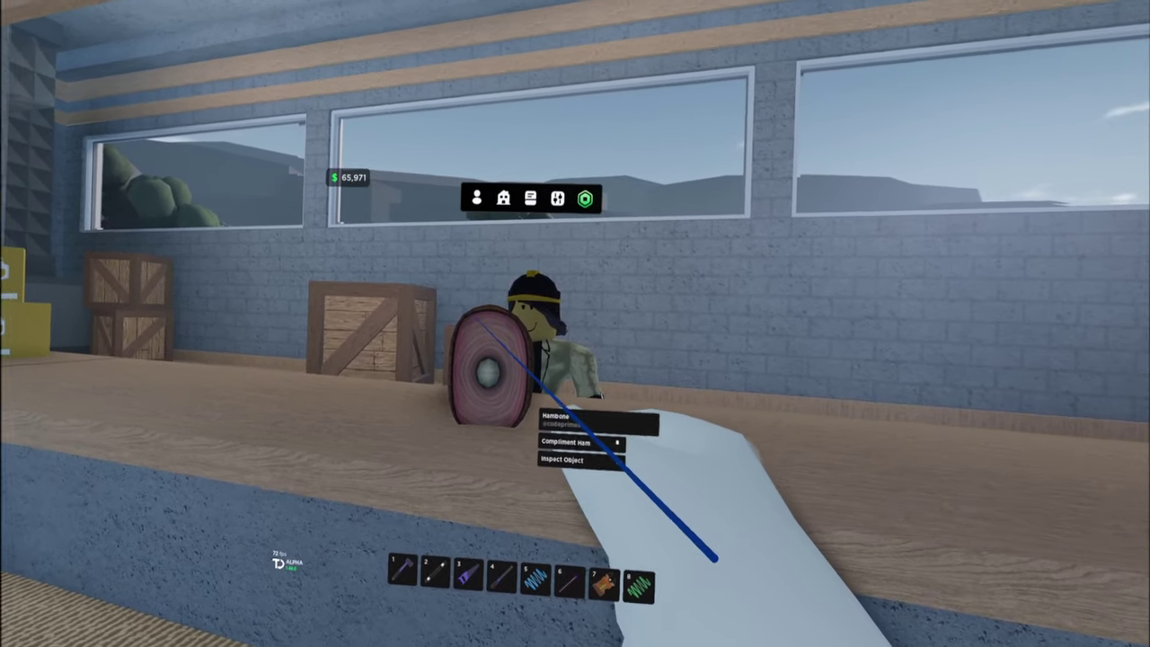
pyautogui.click(400, 337)
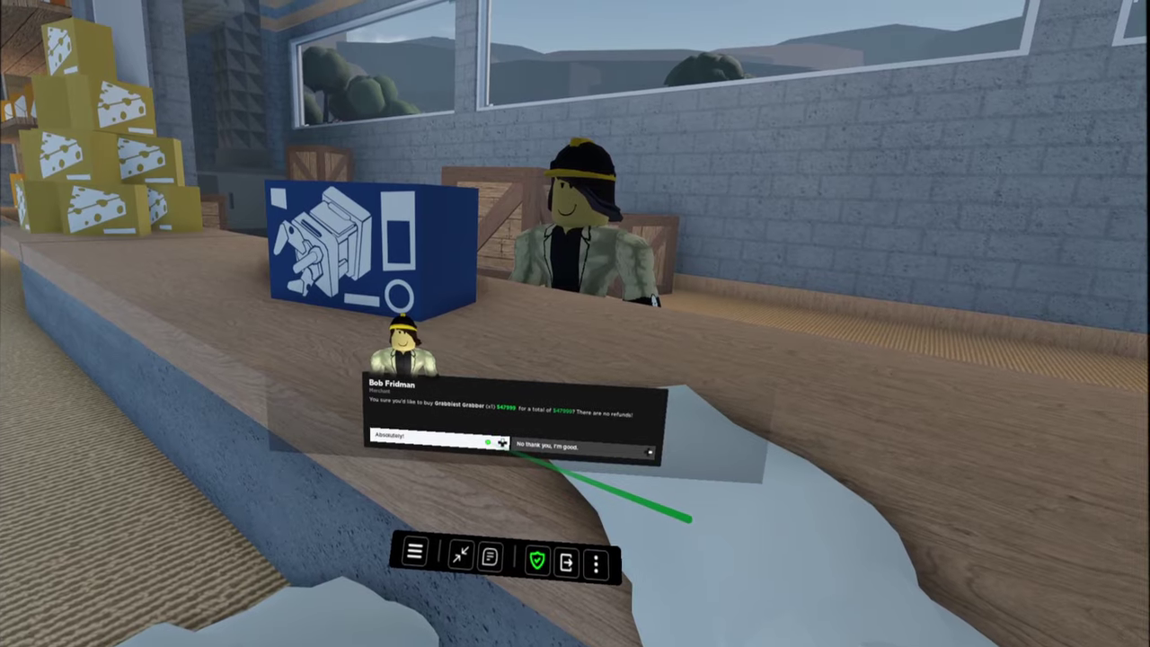
# Confirm the $47,999 Grabbiest Grabber purchase, unbox and pick it up, and hold it from slot 9.
pyautogui.click(500, 442)
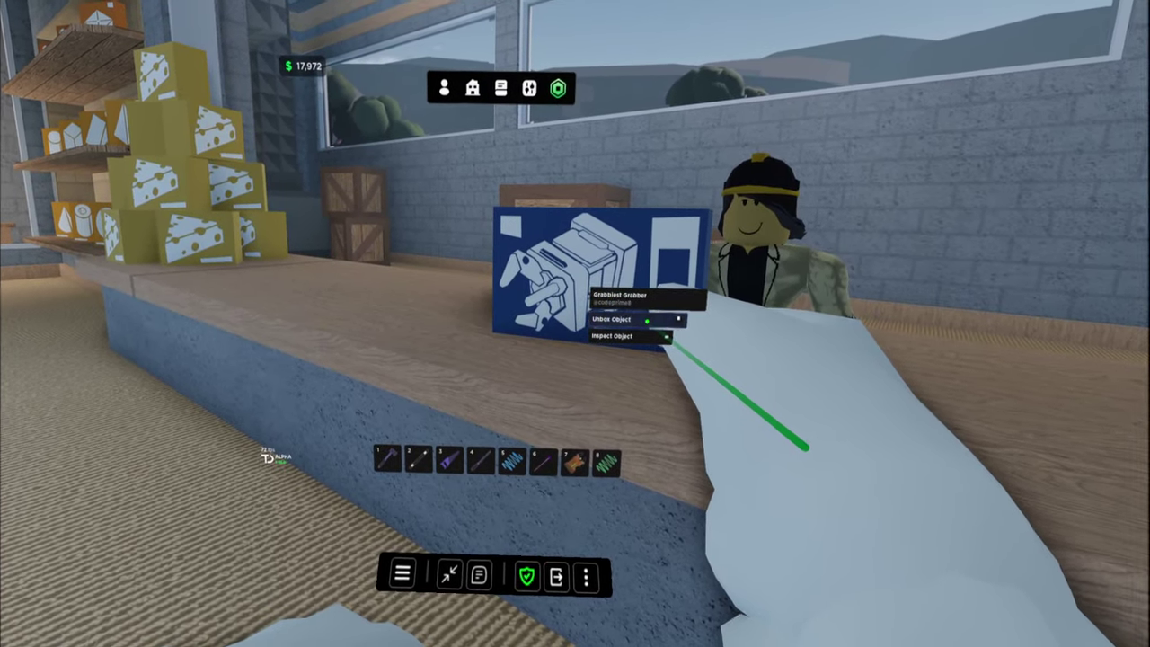
pyautogui.click(644, 321)
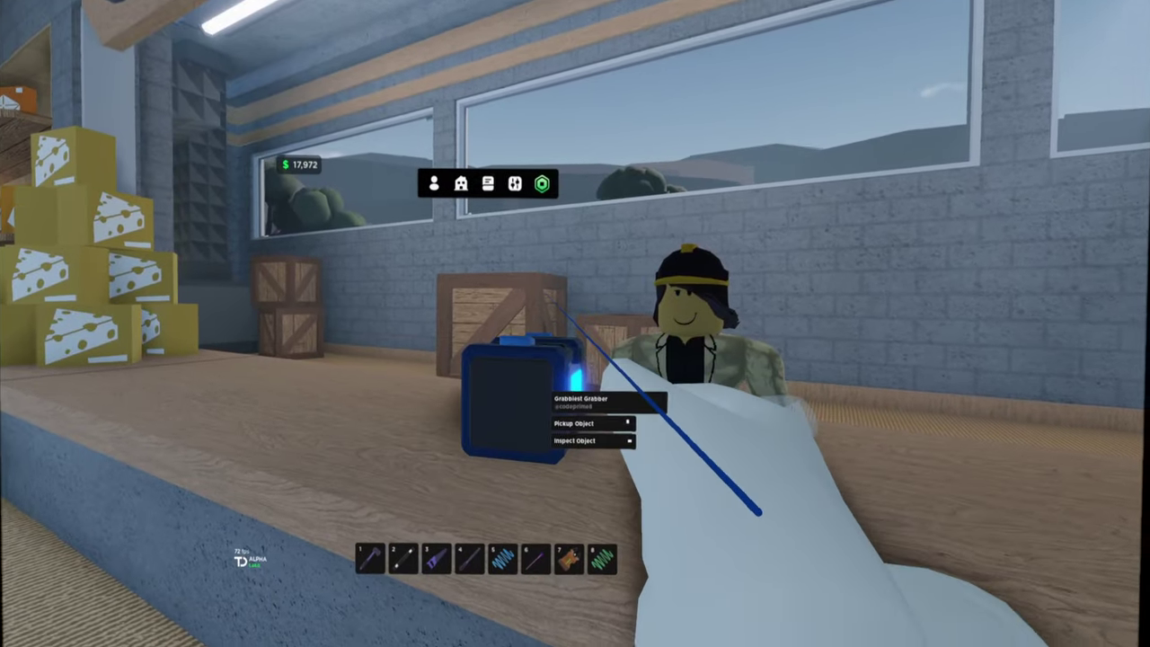
pyautogui.click(549, 305)
pyautogui.press('9')
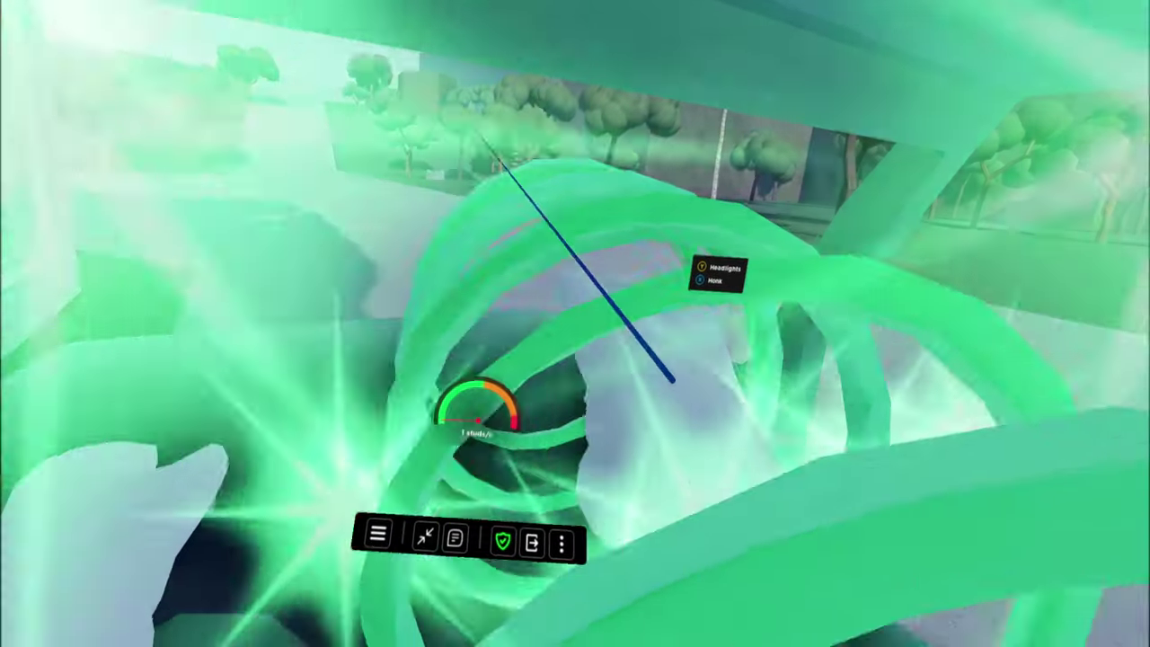
# Leave the green truck's driver seat.
pyautogui.press('space')
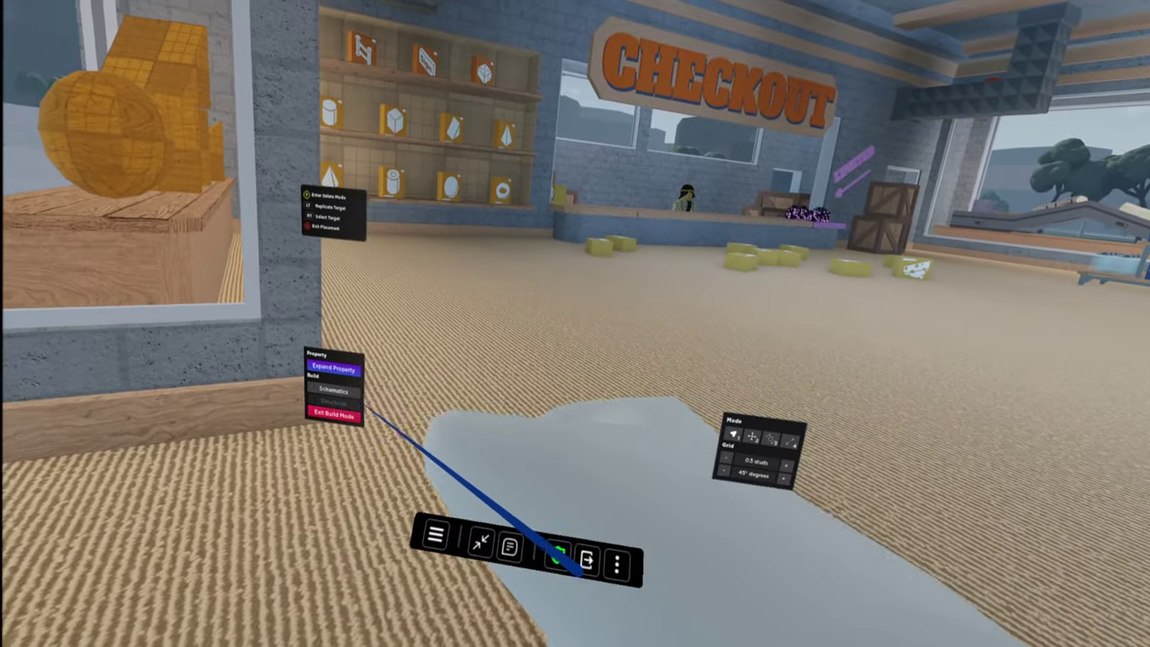
pyautogui.click(346, 375)
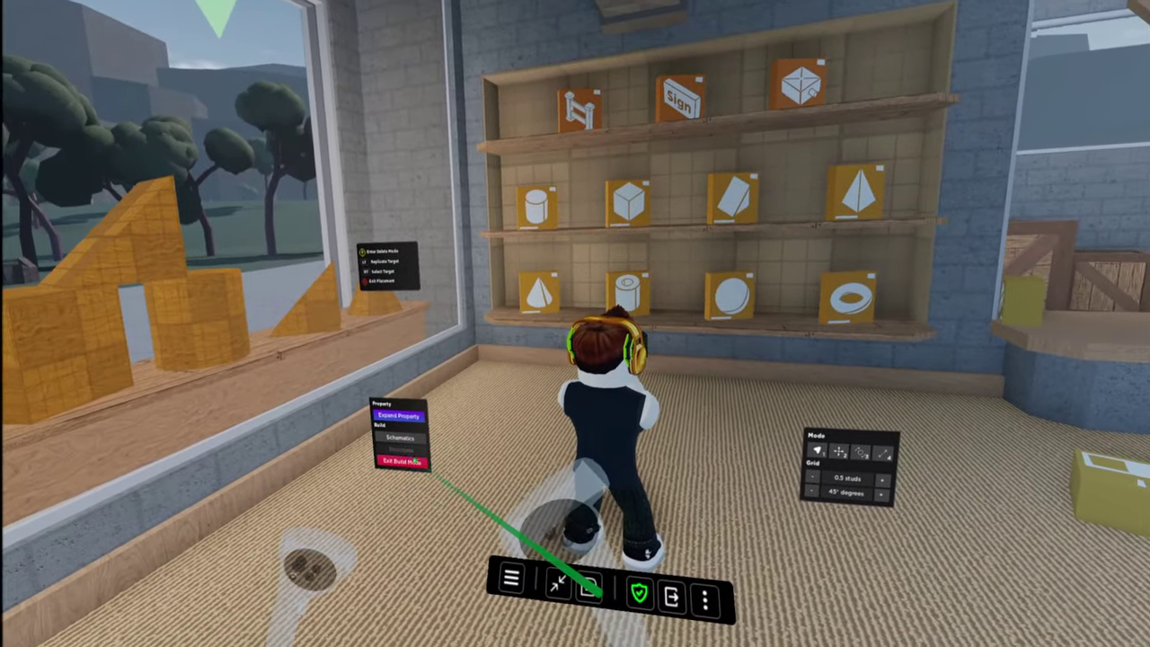
pyautogui.click(400, 455)
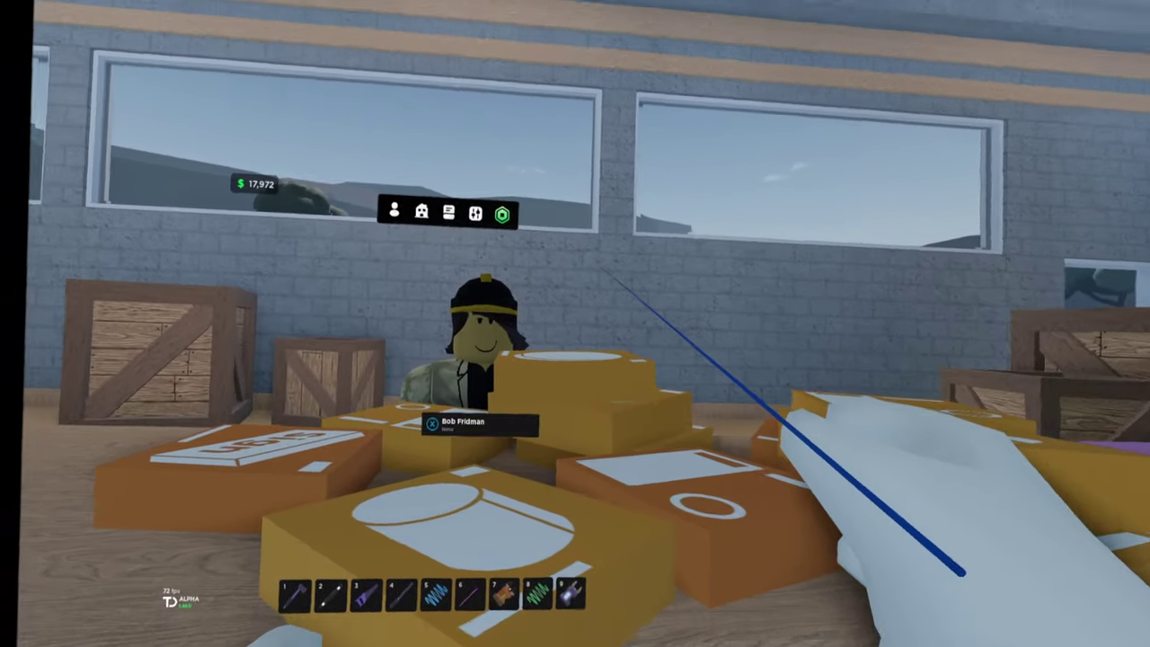
# Ask Bob Fridman to sell all the shapes and confirm with Absolutely!
pyautogui.press('x')
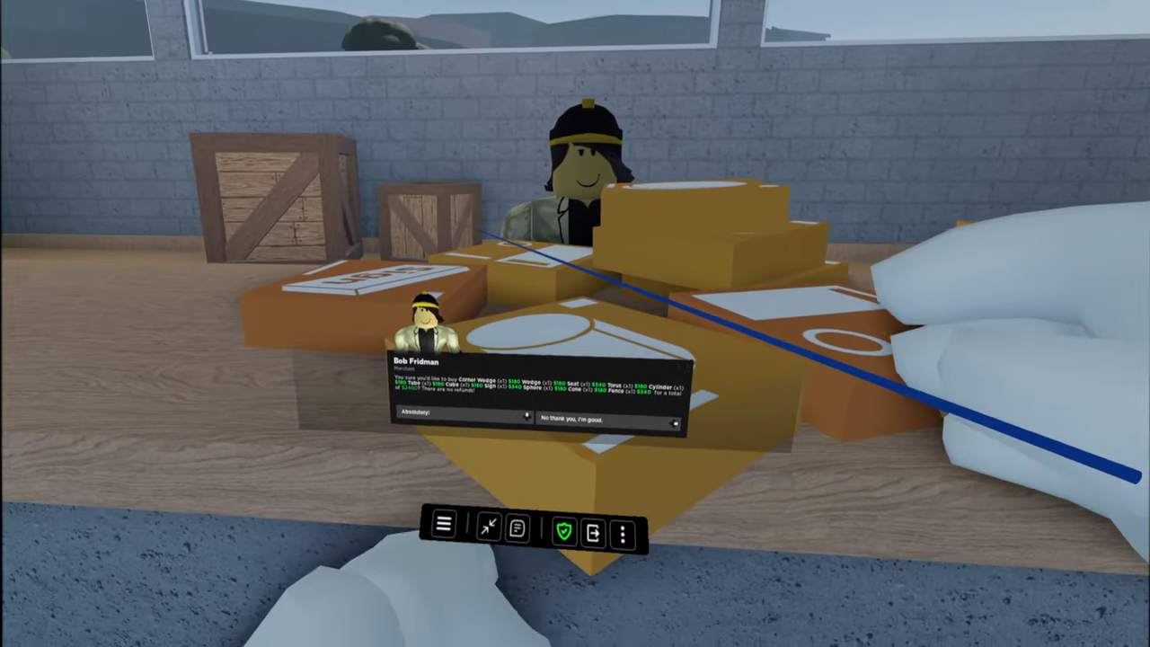
pyautogui.click(469, 386)
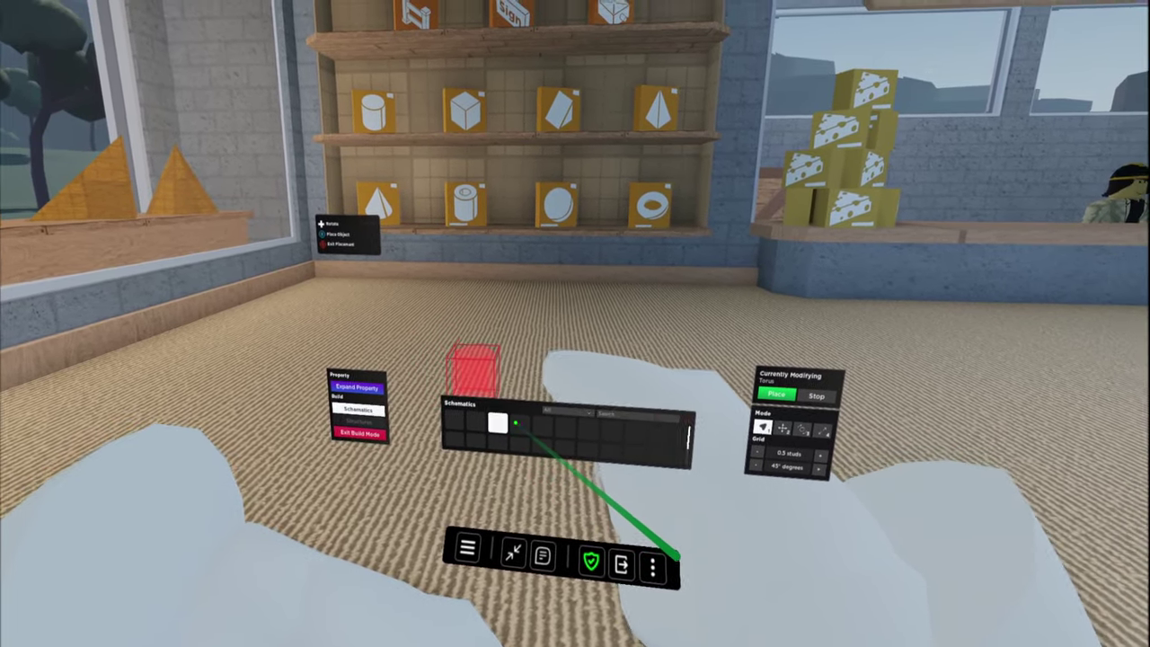
# Switch between Sphere, Wedge, Angled Corner Ramp, Cylinder and Tube schematics in build mode.
pyautogui.click(510, 421)
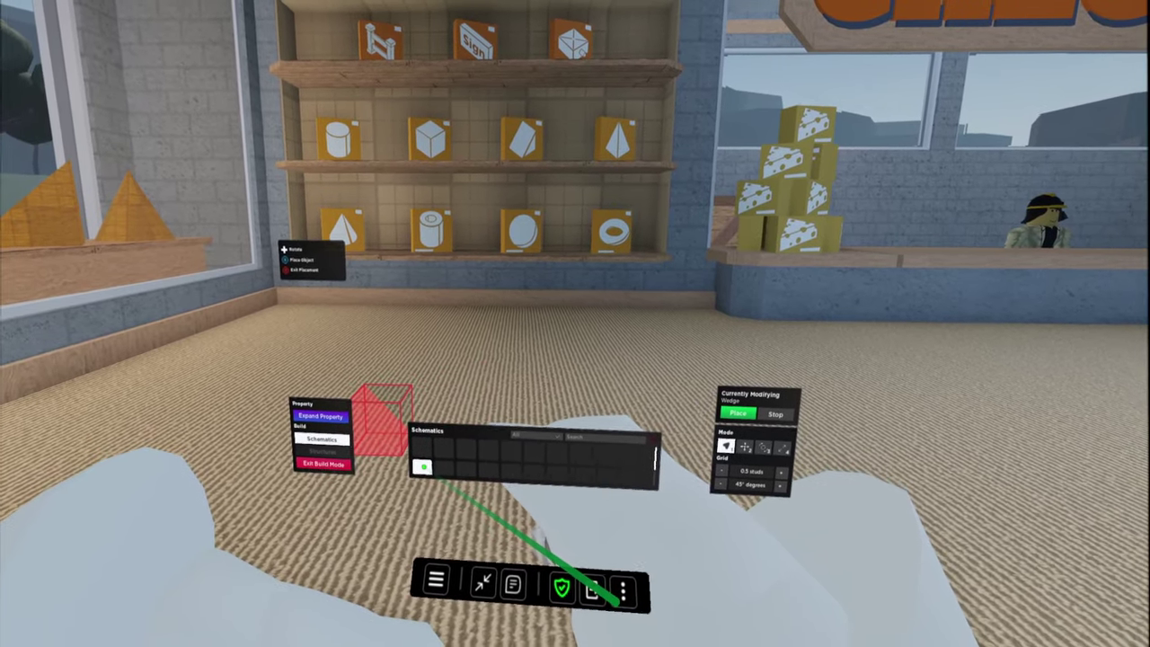
pyautogui.click(455, 524)
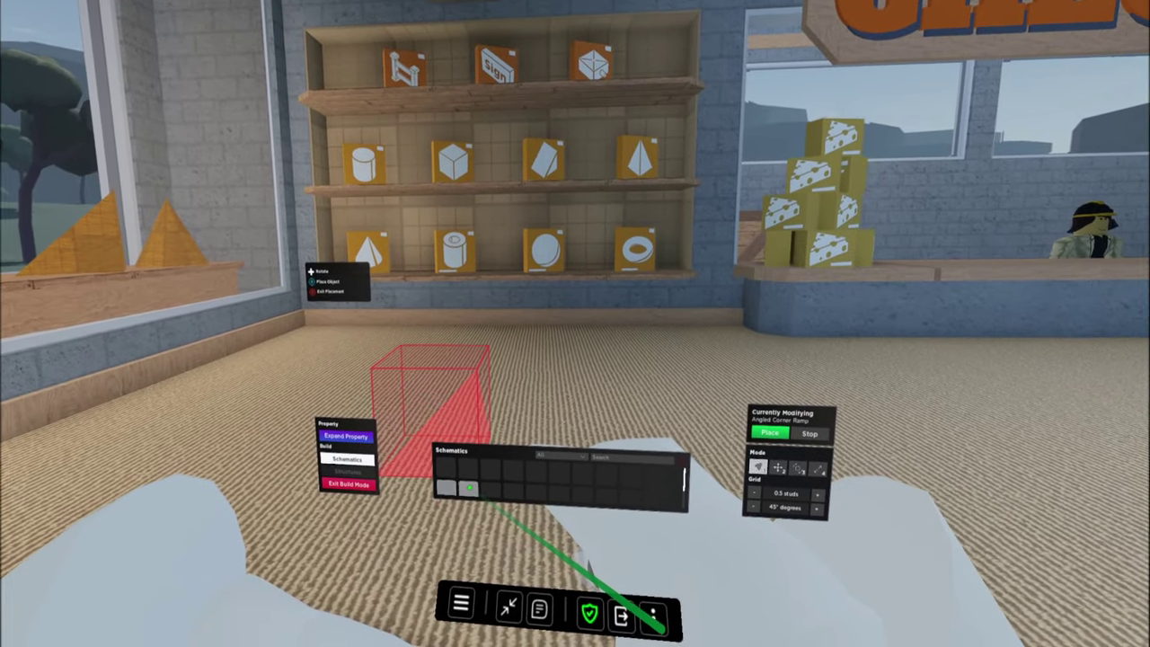
pyautogui.click(465, 487)
pyautogui.click(467, 488)
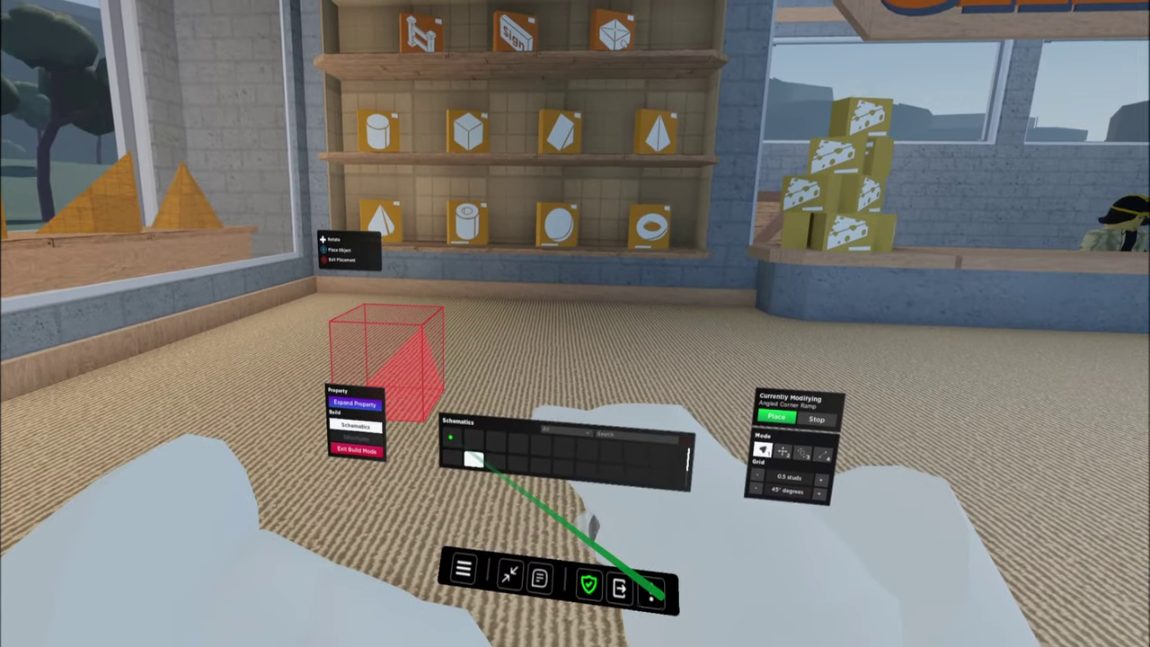
pyautogui.click(474, 462)
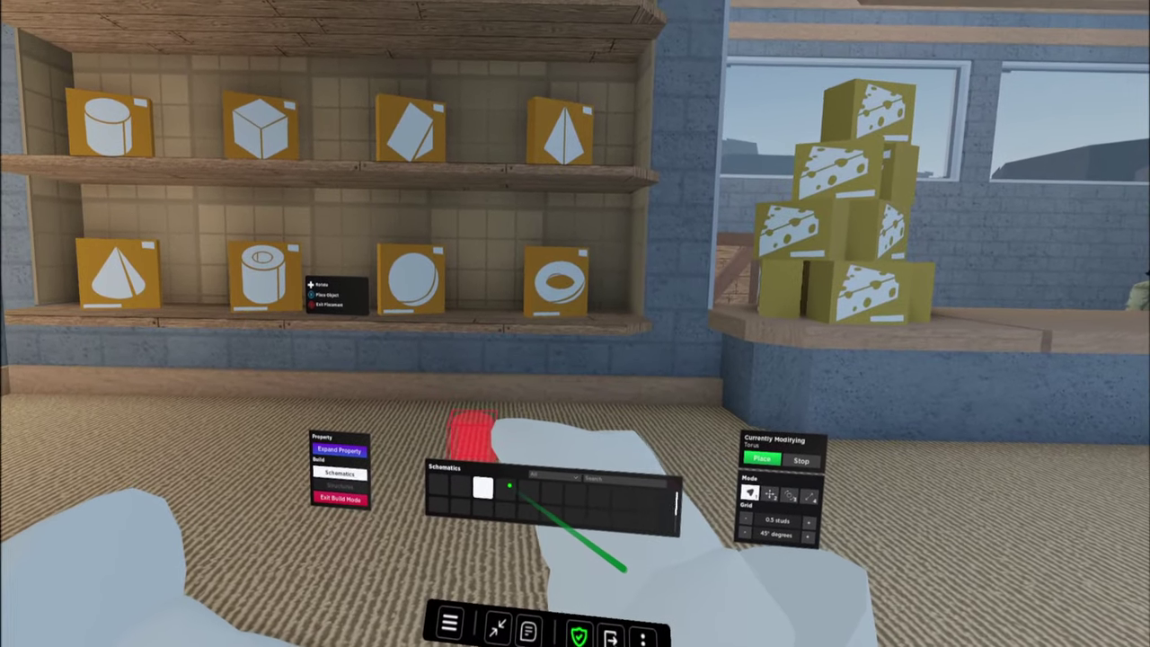
pyautogui.click(510, 486)
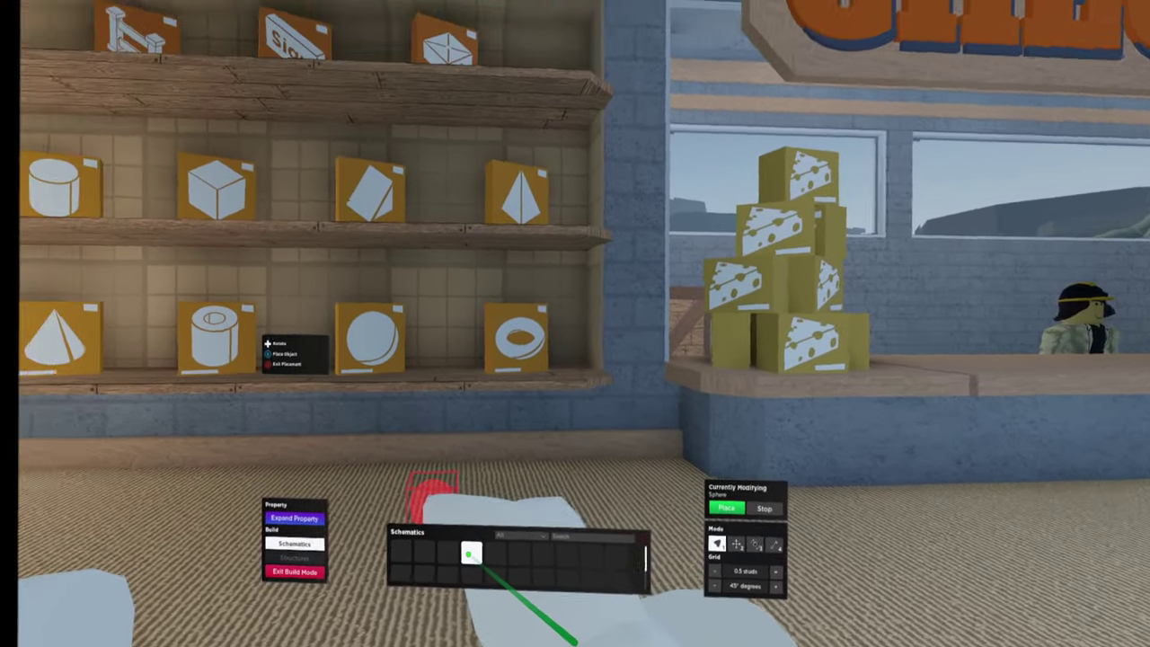
pyautogui.click(463, 492)
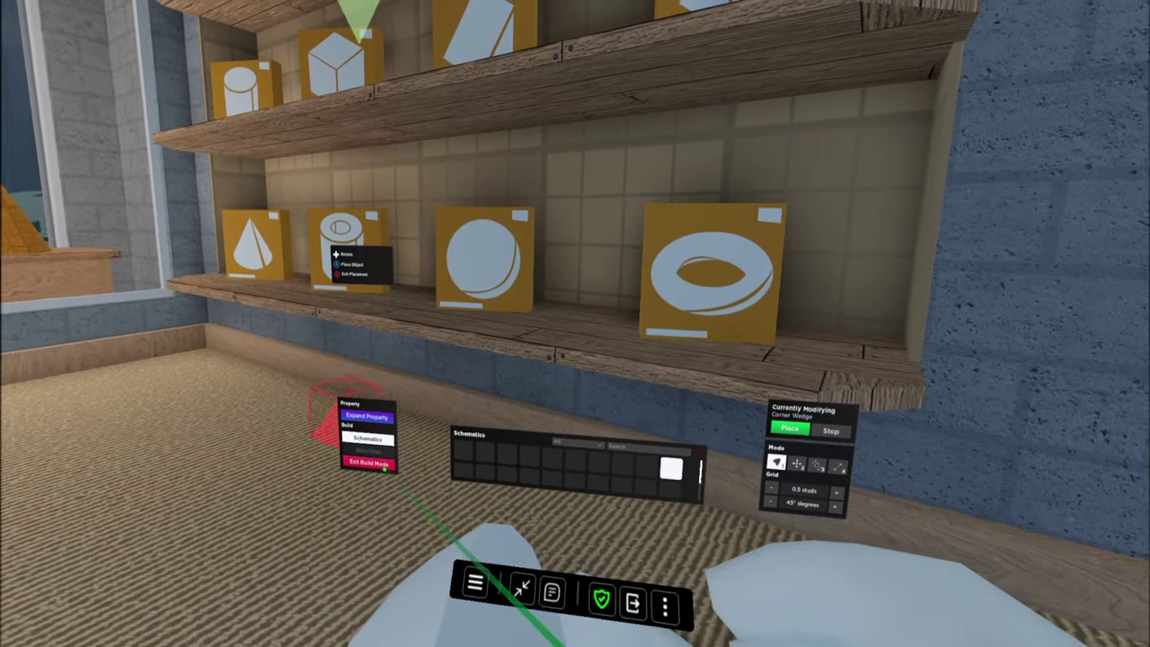
# Exit and re-enter build mode, then select the Cylinder Corner Wedge schematic.
pyautogui.click(373, 466)
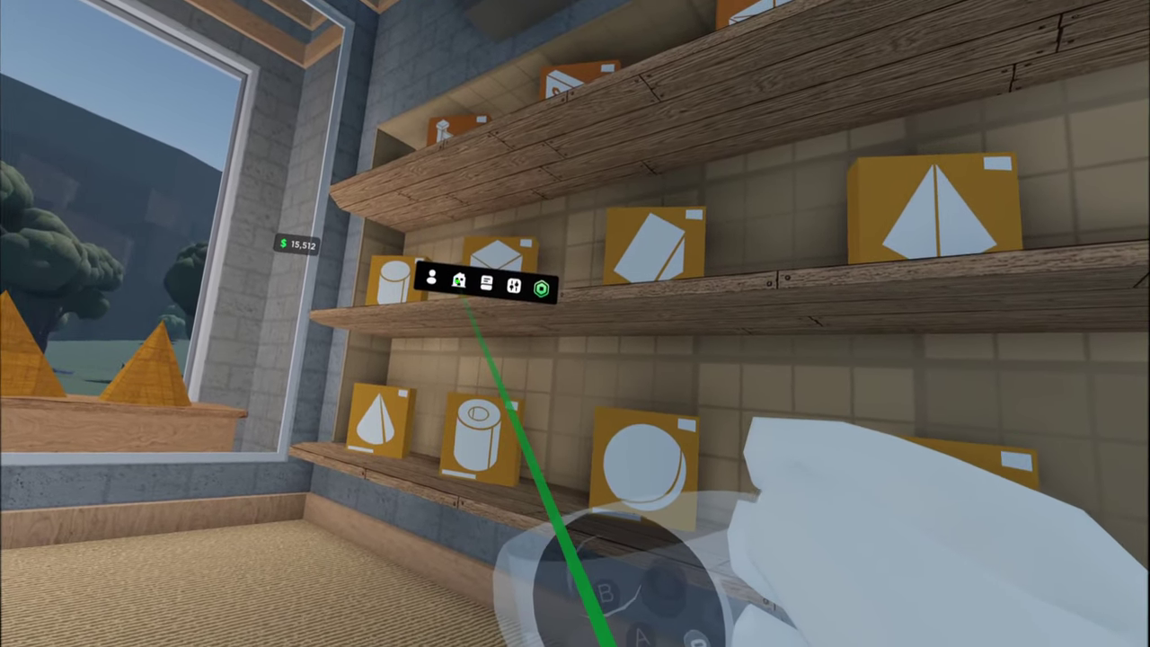
pyautogui.click(513, 274)
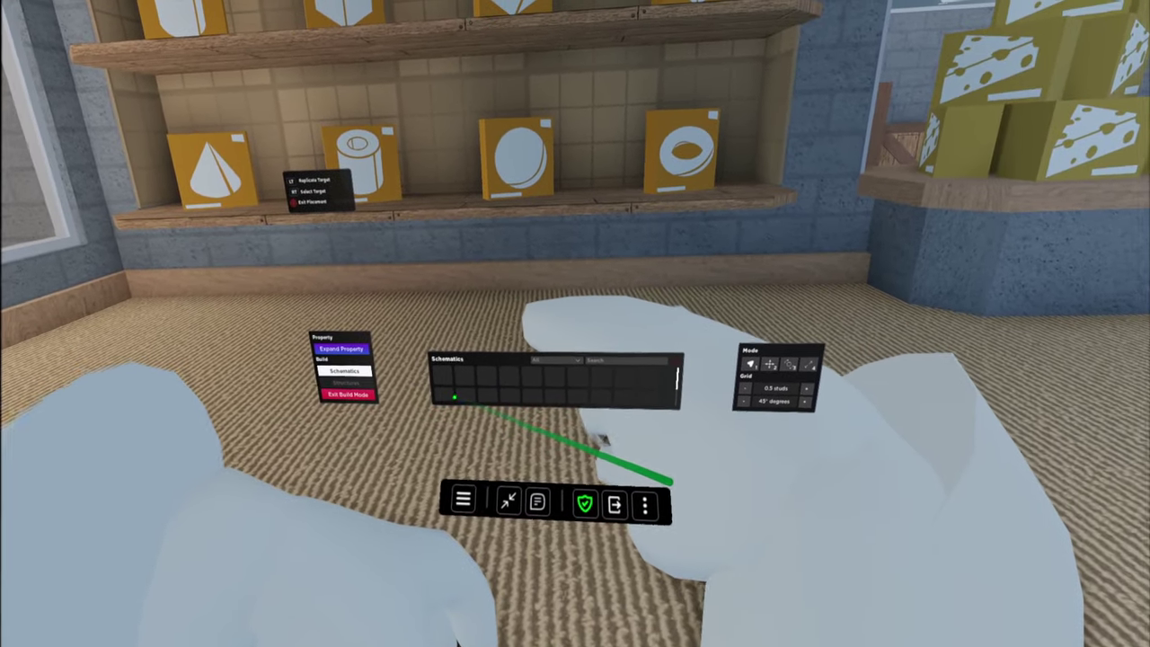
pyautogui.click(367, 419)
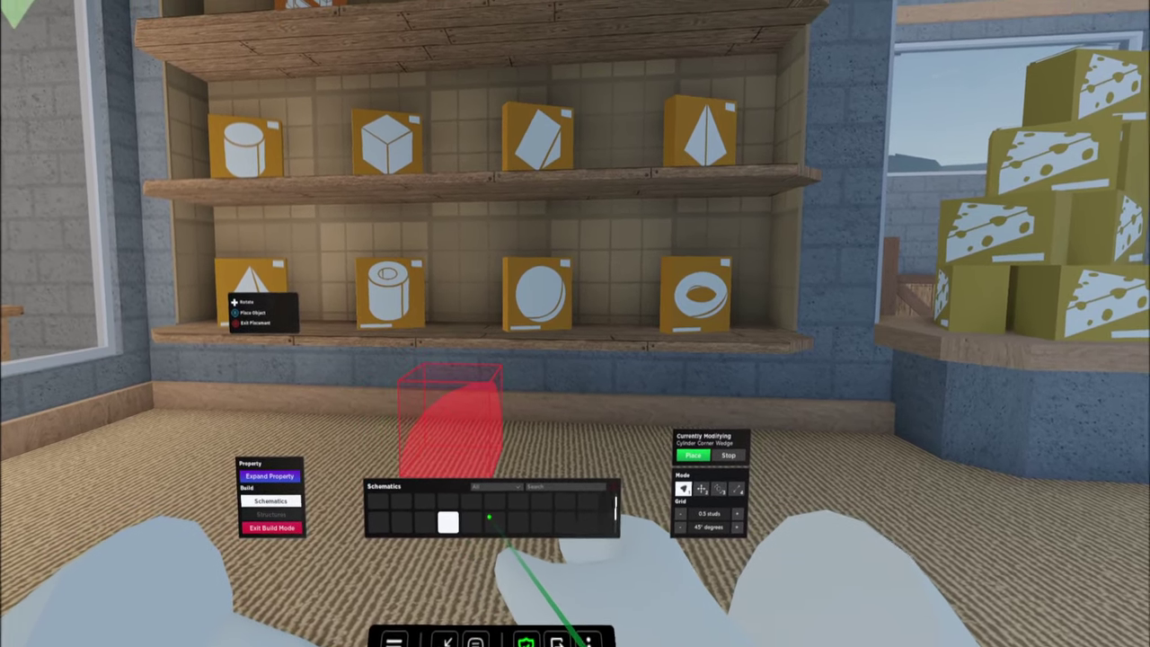
# Preview the cylinder wedge, flat door and truss shapes, then switch to resize mode.
pyautogui.click(444, 505)
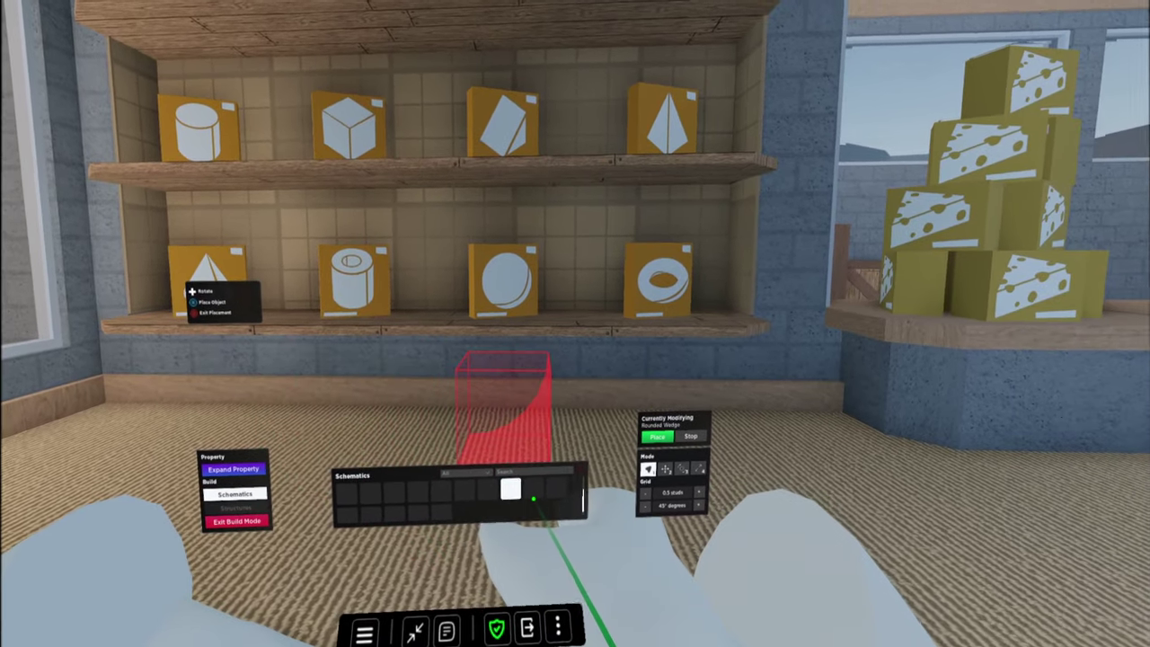
pyautogui.click(540, 493)
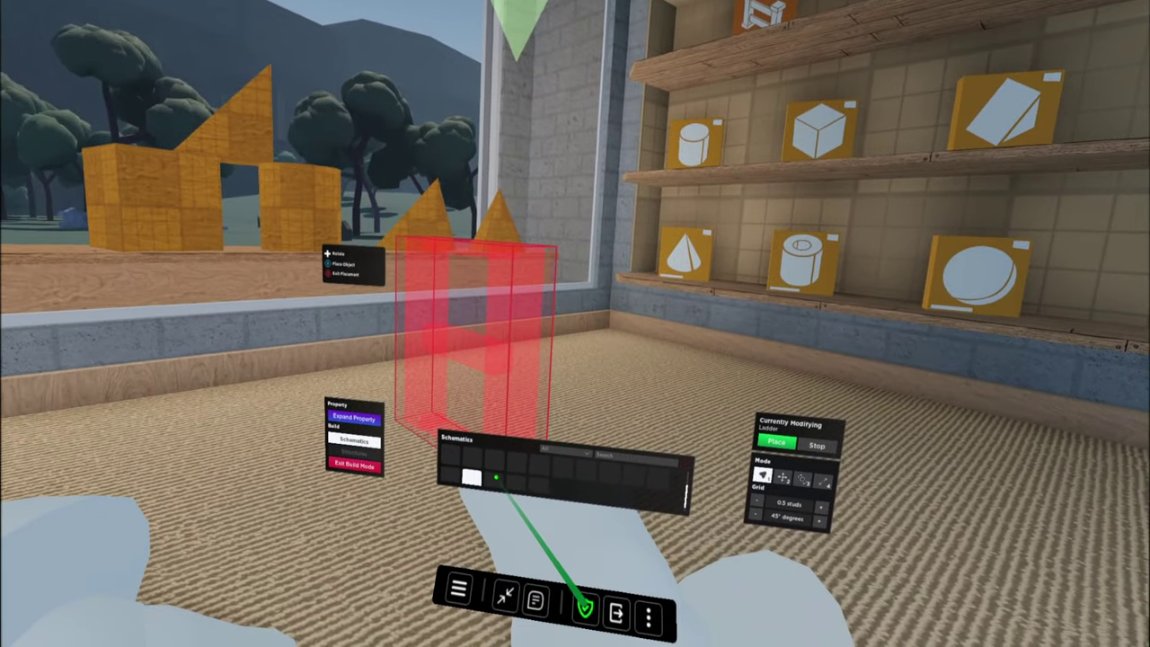
pyautogui.click(494, 478)
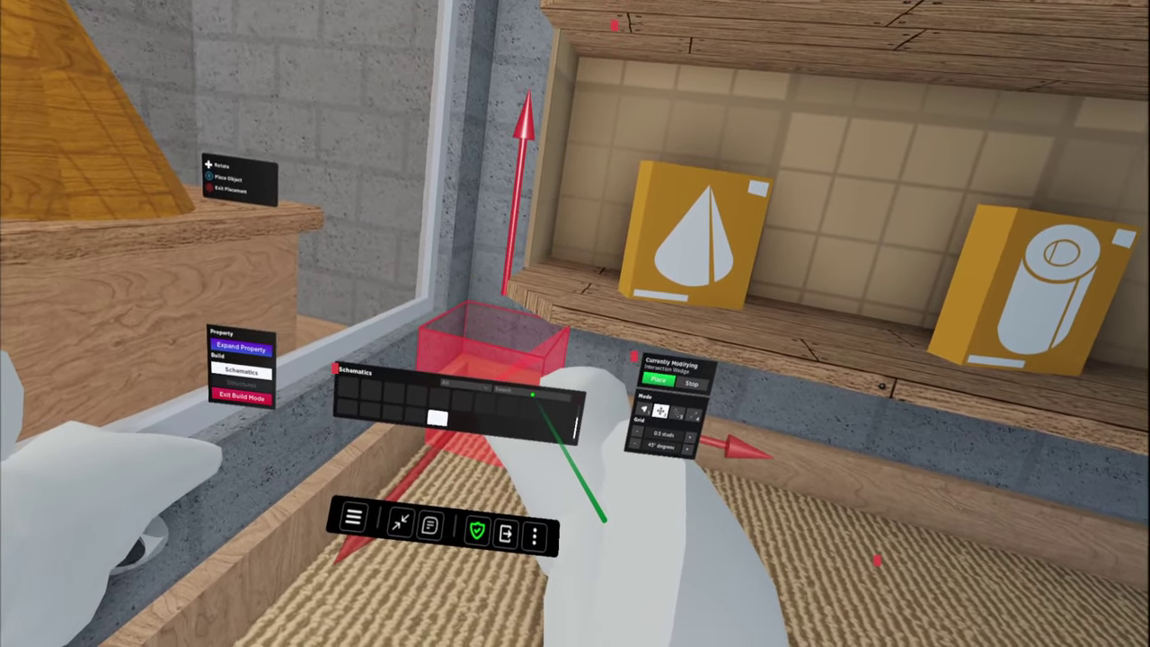
pyautogui.press('r')
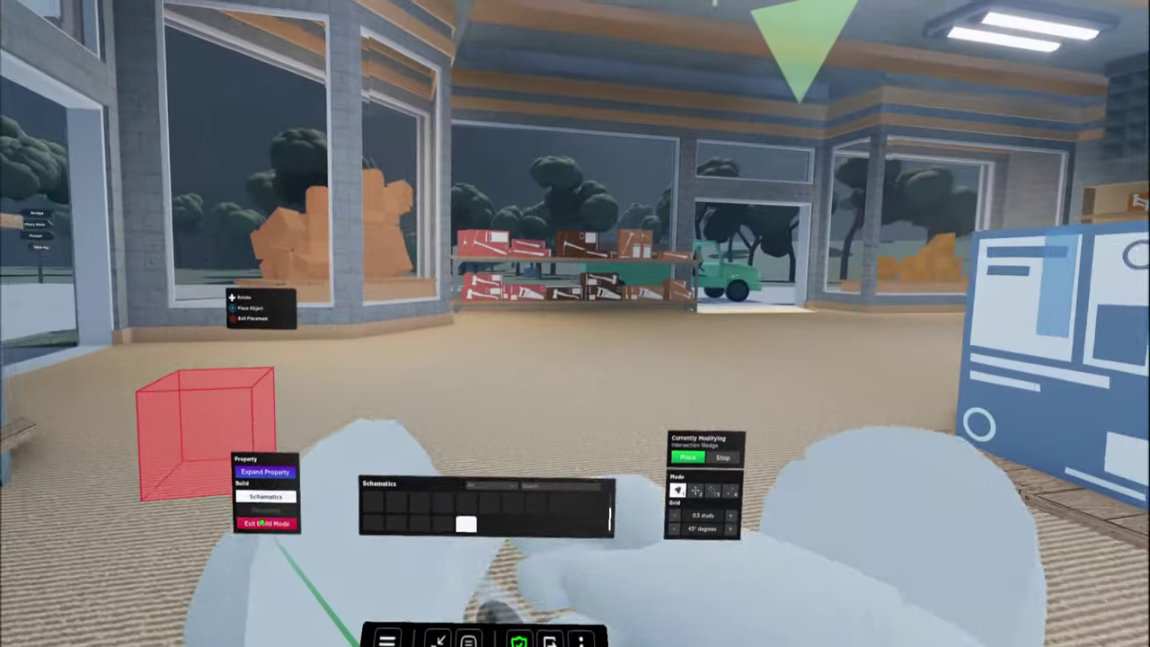
# Exit Oaklands build mode and bring up the VR desktop overlay showing OBS.
pyautogui.click(261, 522)
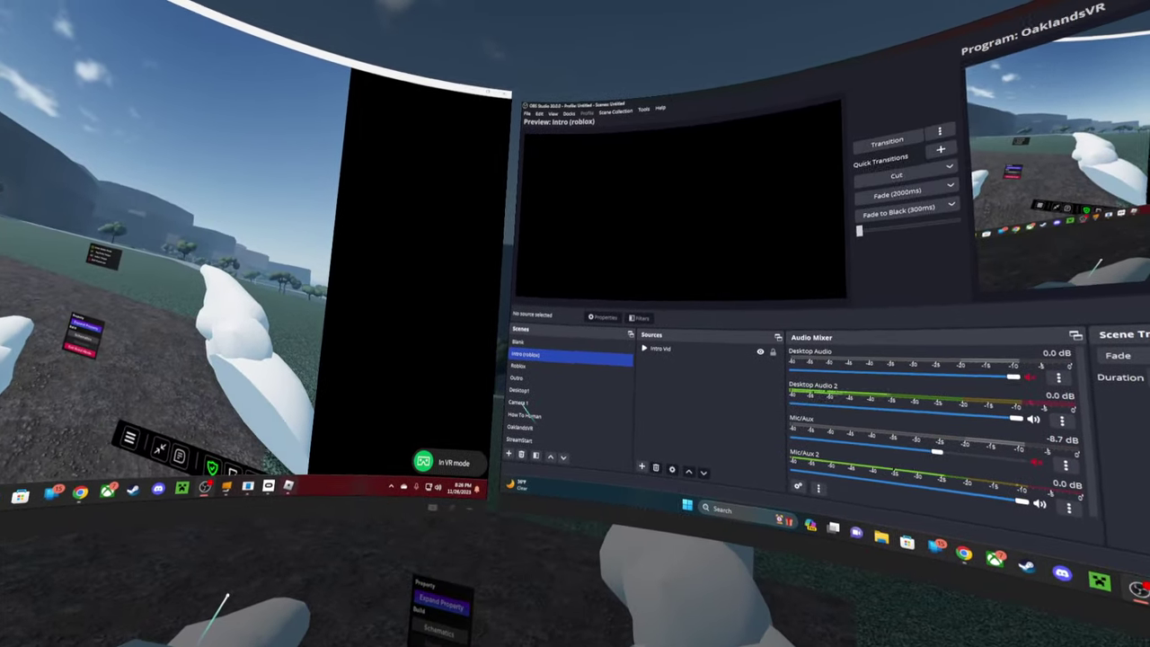
# Select the Camera 1 scene in the OBS Scenes list for preview.
pyautogui.click(528, 373)
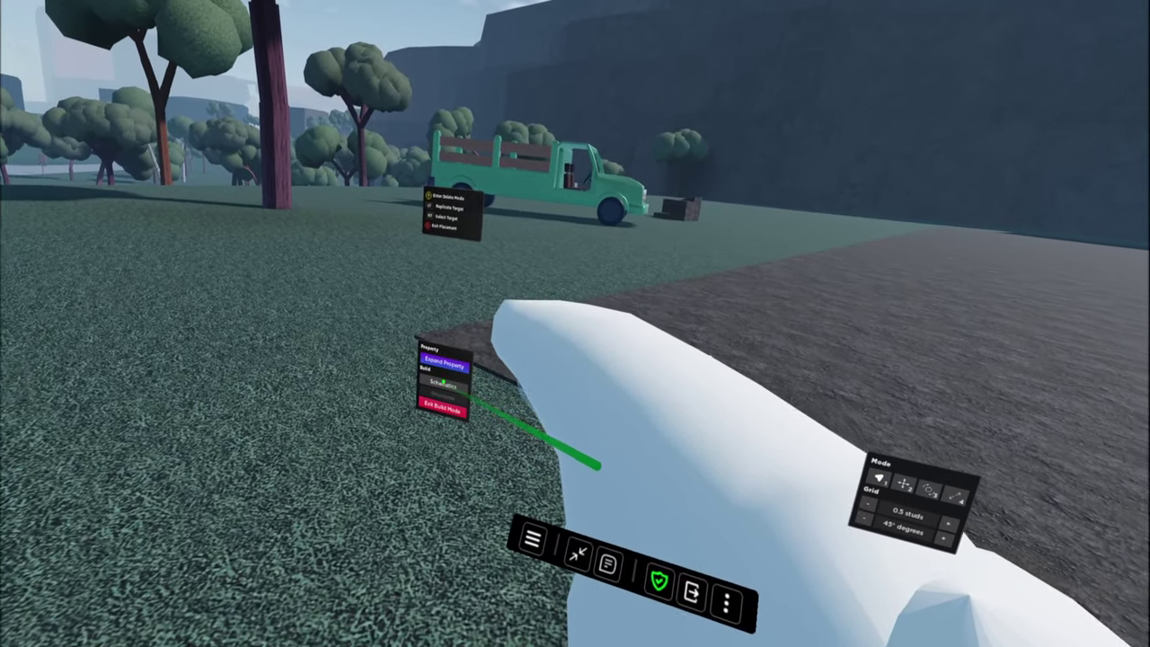
# Open the Schematics list and select the cube shape for placement.
pyautogui.click(437, 385)
pyautogui.click(465, 407)
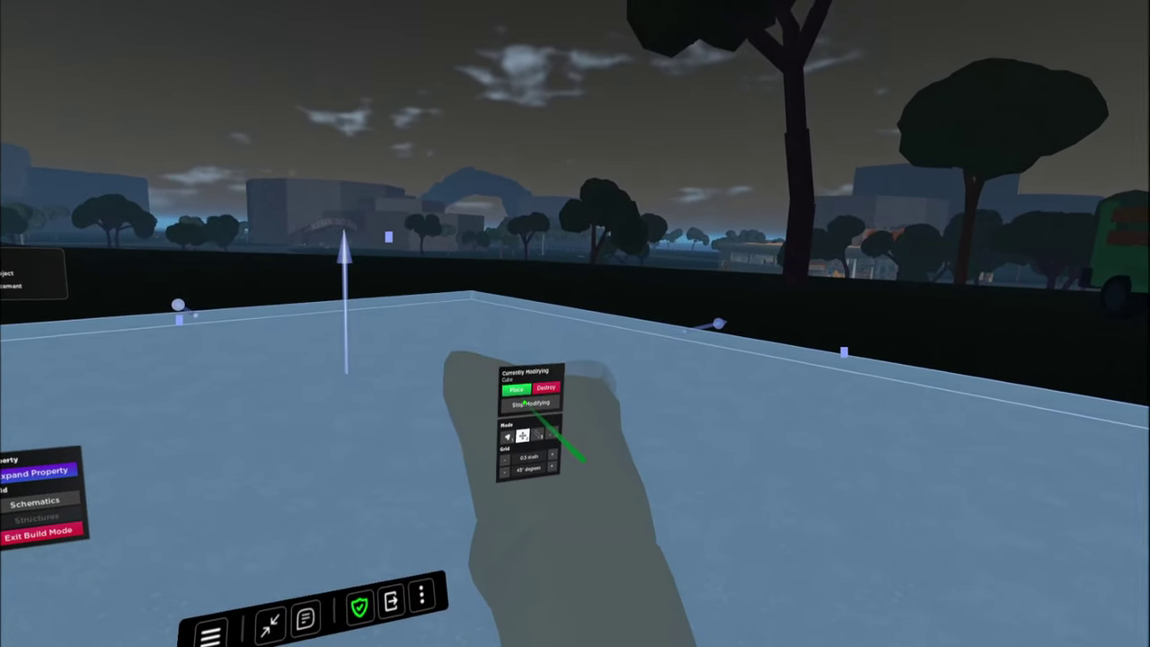
# Stop modifying the cube without placing it, staying in build mode.
pyautogui.click(524, 403)
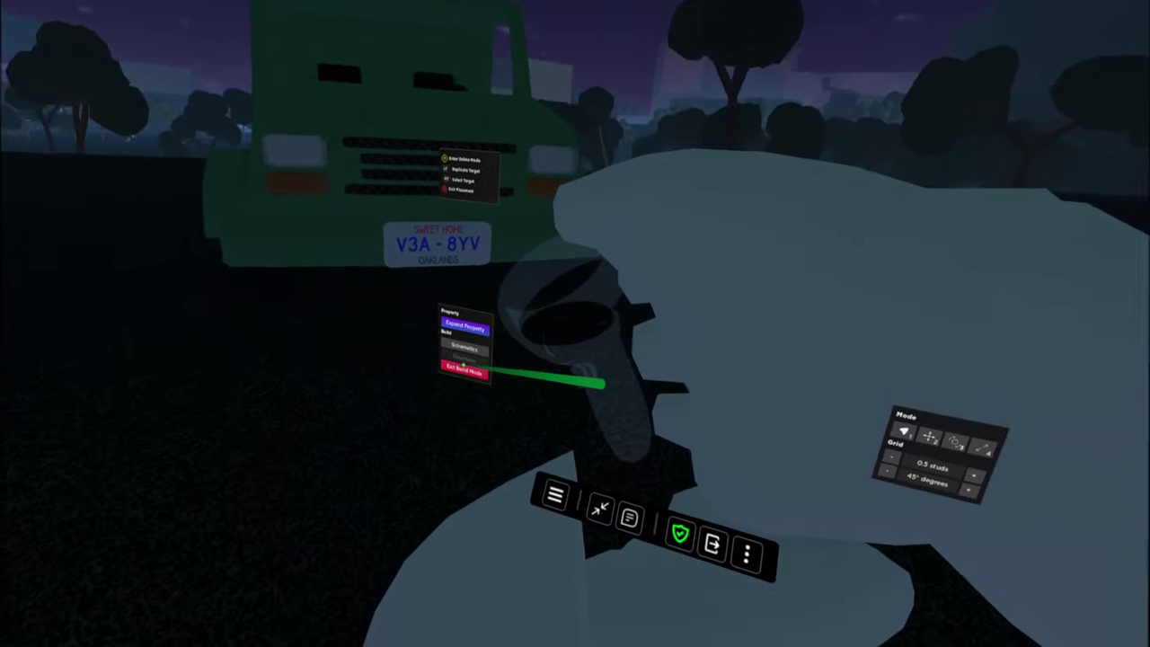
# Exit build mode, switch on the truck headlights and drive toward the city.
pyautogui.click(462, 367)
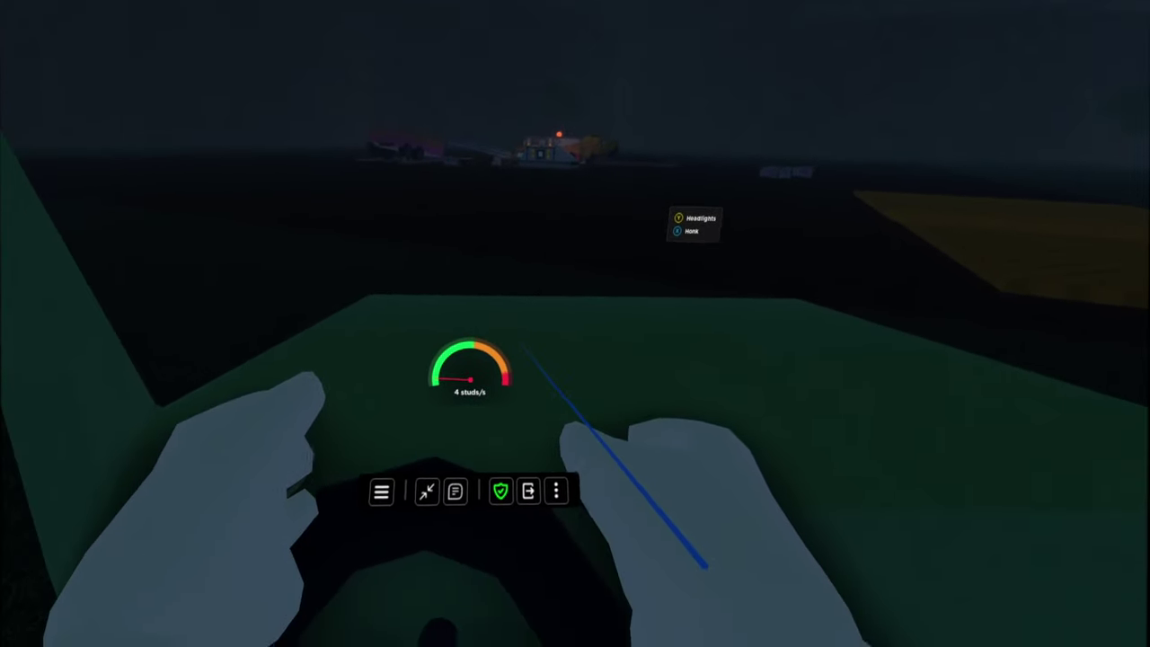
pyautogui.press('y')
pyautogui.press('w')
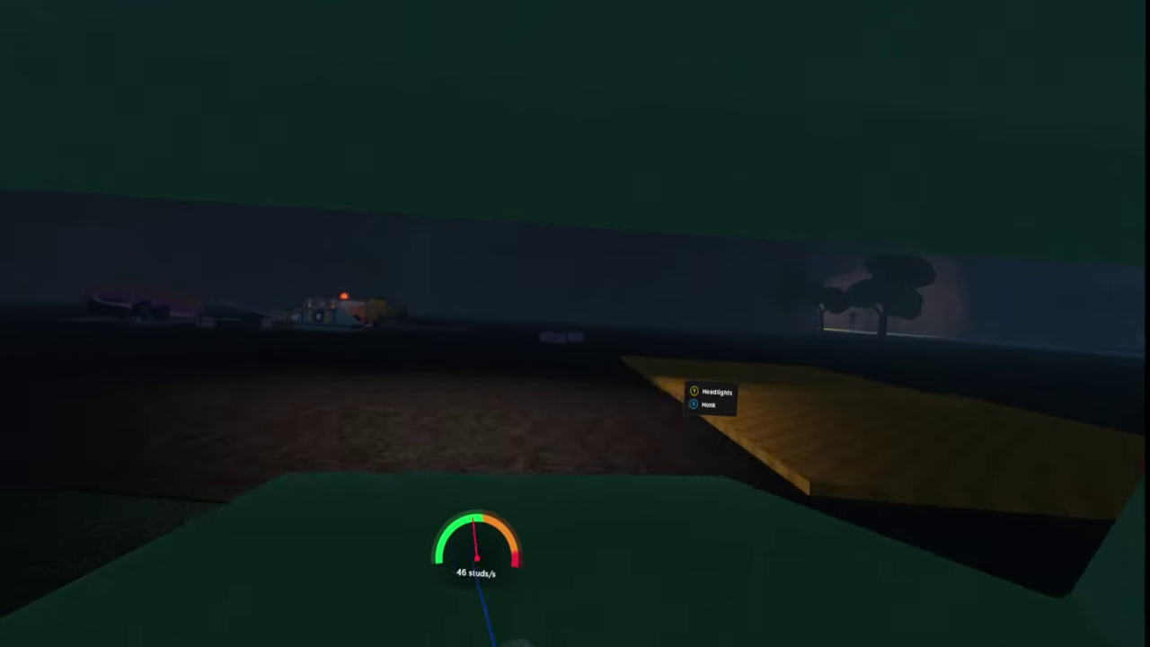
pyautogui.press('w')
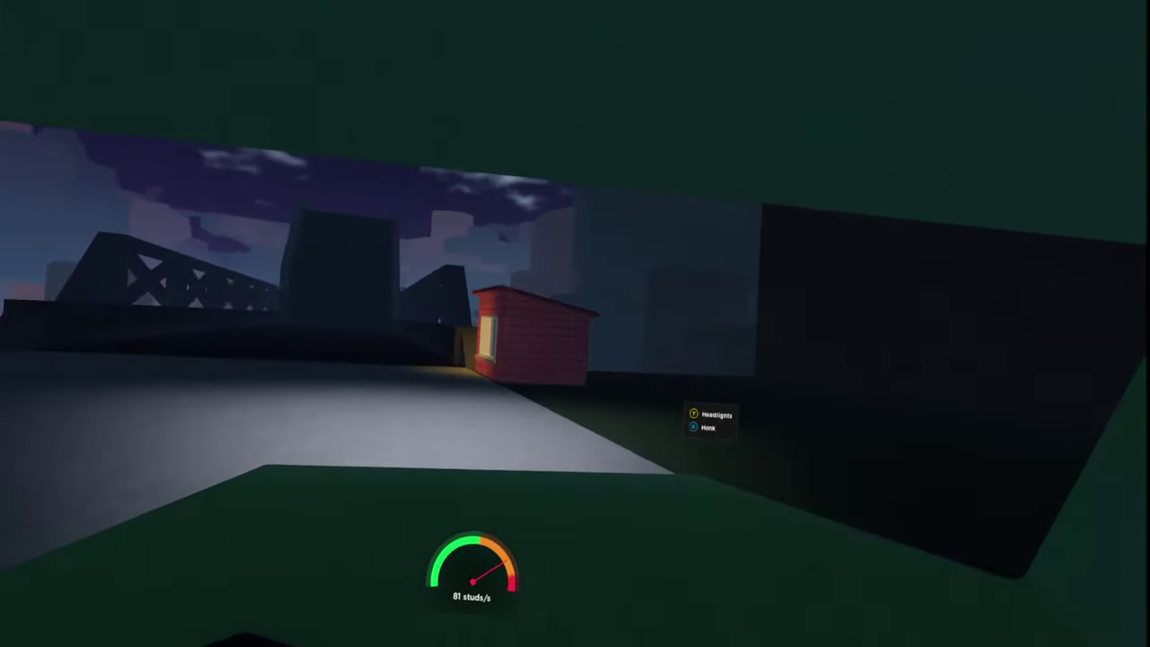
# Get out of the truck and walk into the brick shop toward the shopkeeper.
pyautogui.press('space')
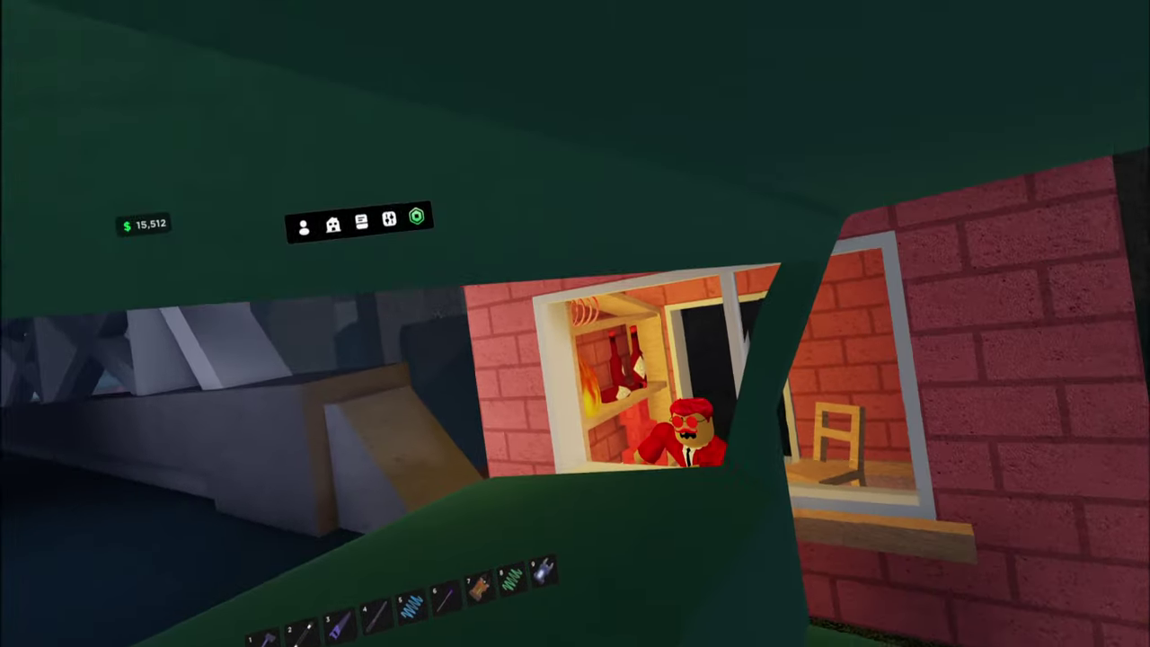
pyautogui.press('w')
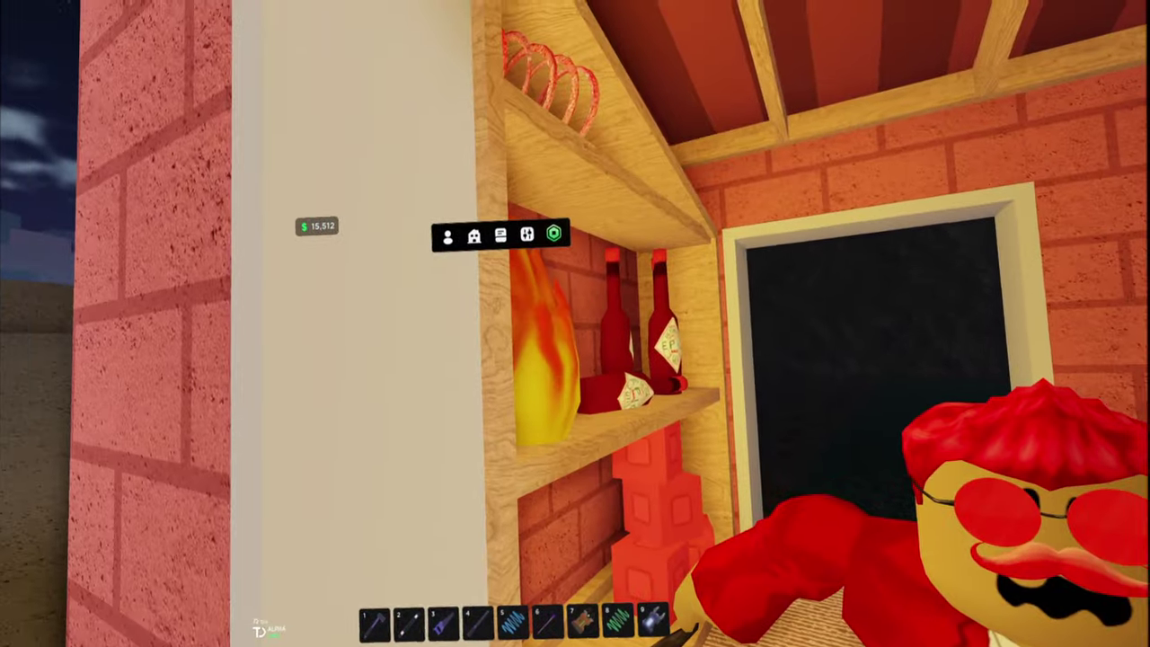
pyautogui.press('w')
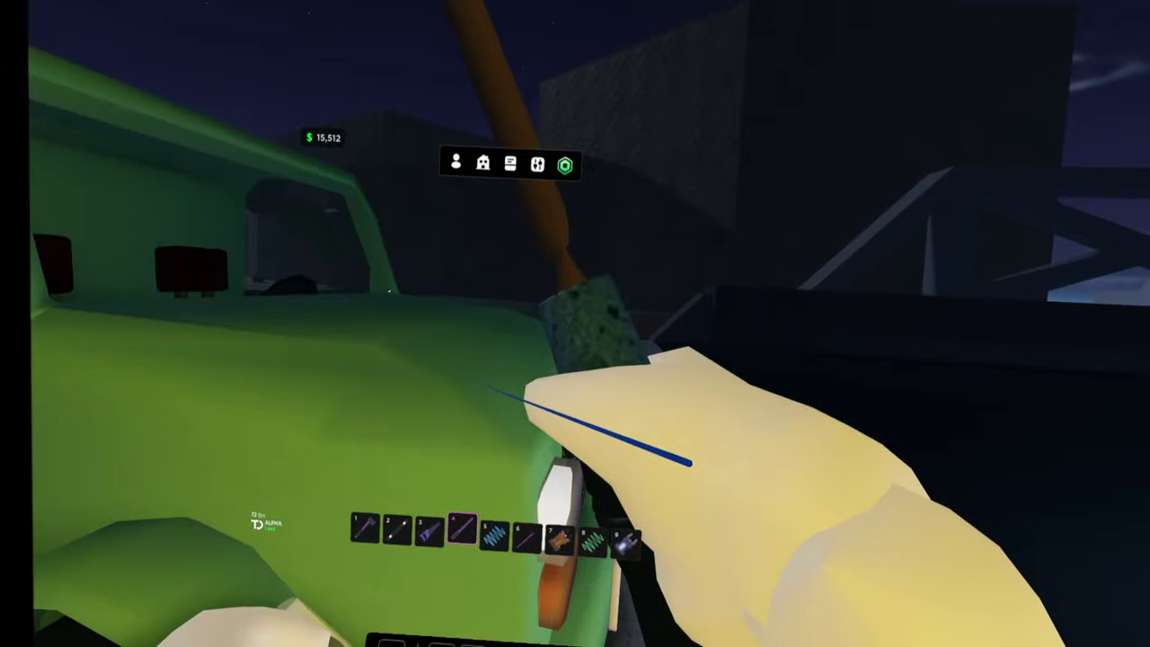
# Unequip the held tool by switching to hotbar slot 2, then slot 1.
pyautogui.press('2')
pyautogui.press('1')
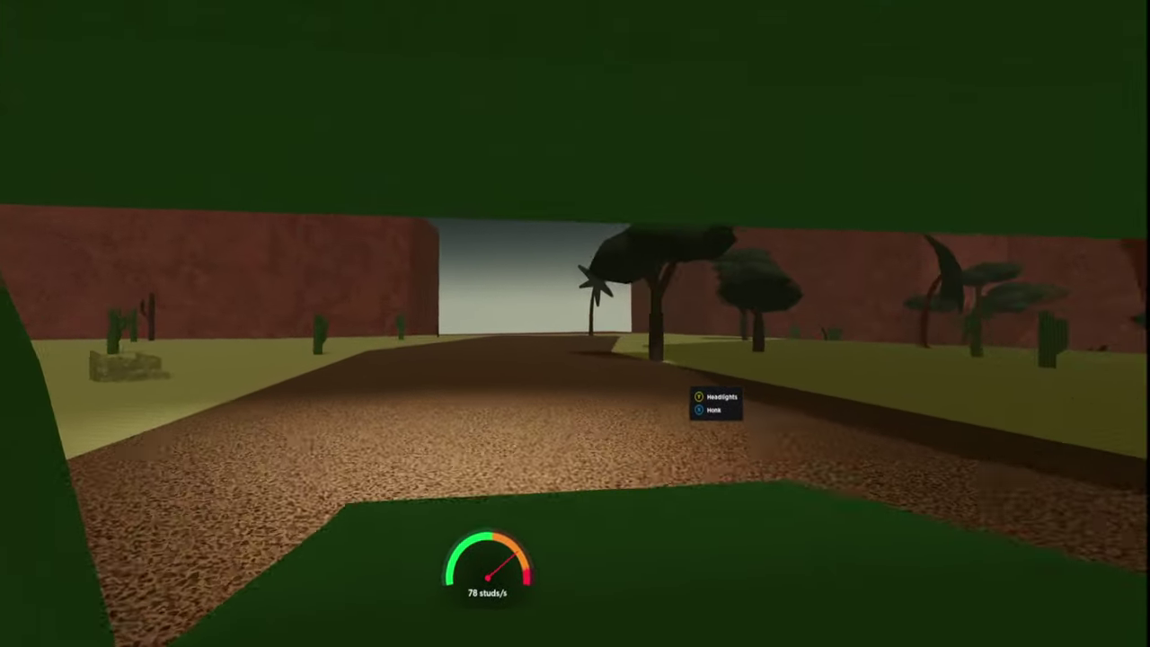
# Drive through the wall opening, across the sand by the water, into the cactus canyon.
pyautogui.press('w')
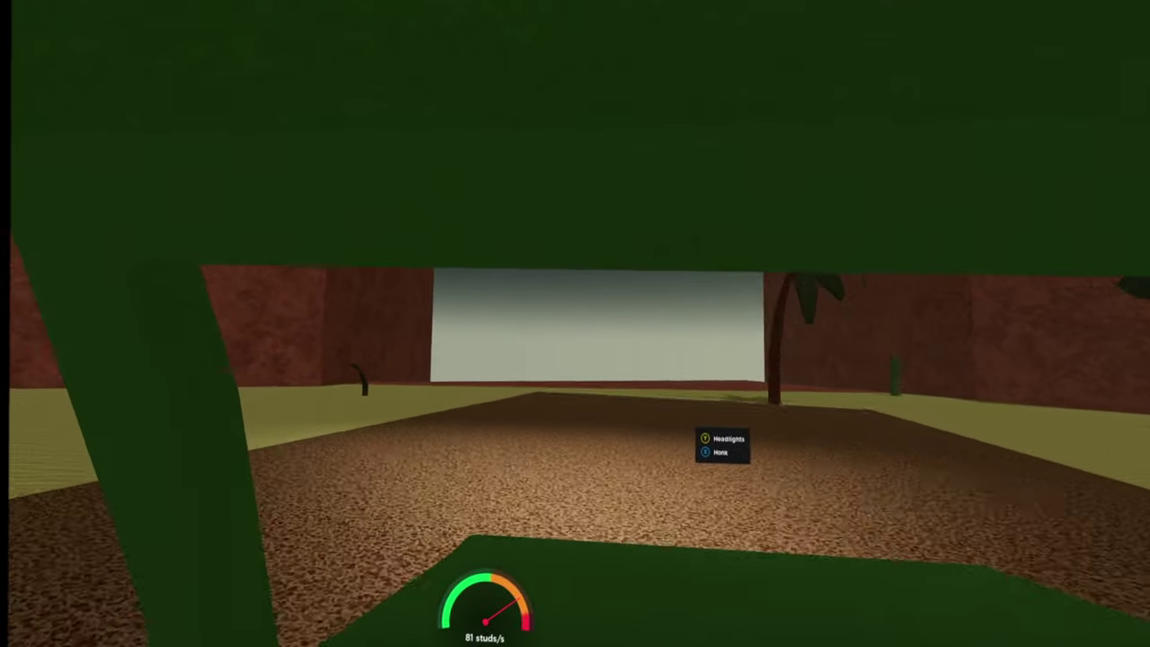
pyautogui.press('w')
pyautogui.press('w')
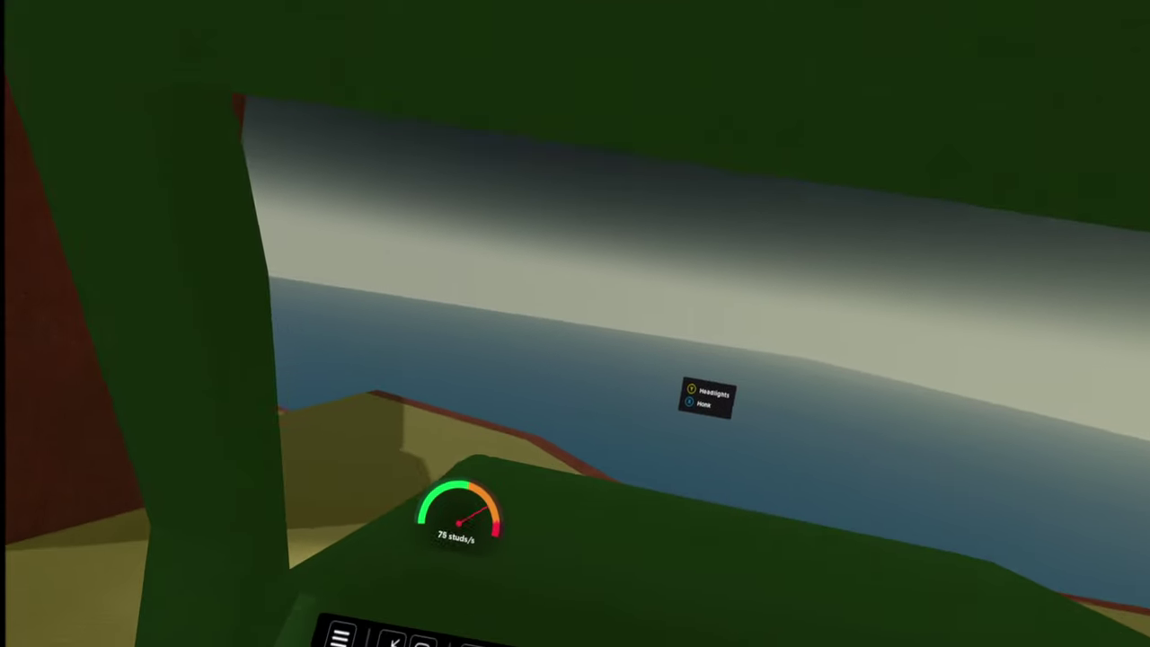
pyautogui.press('w')
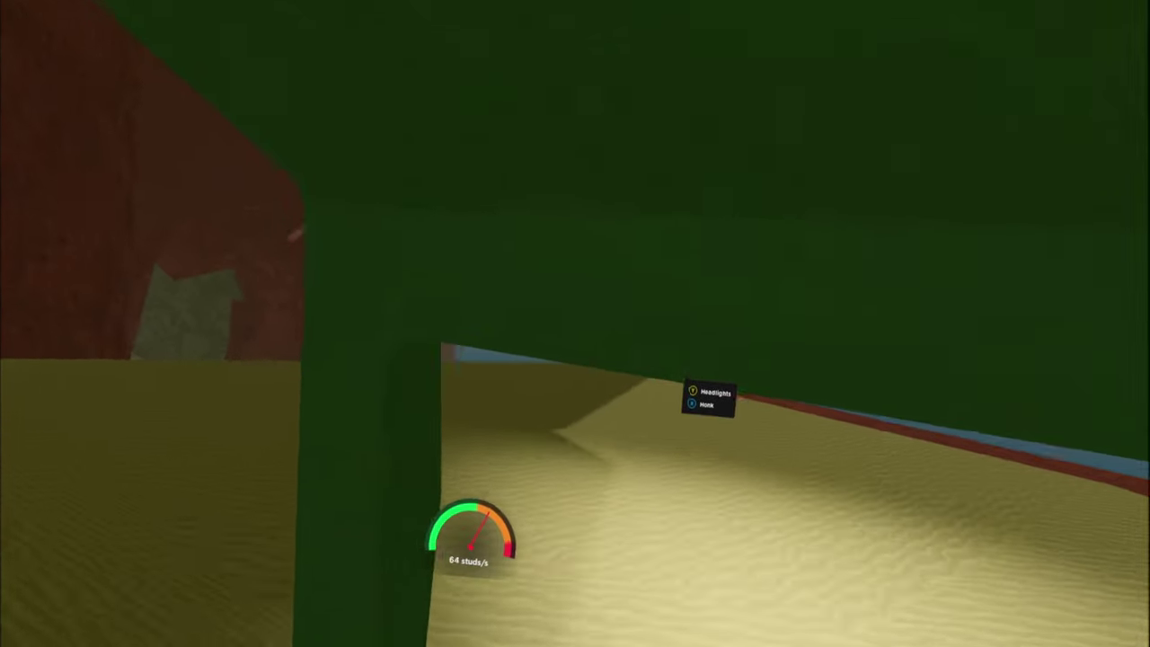
pyautogui.press('w')
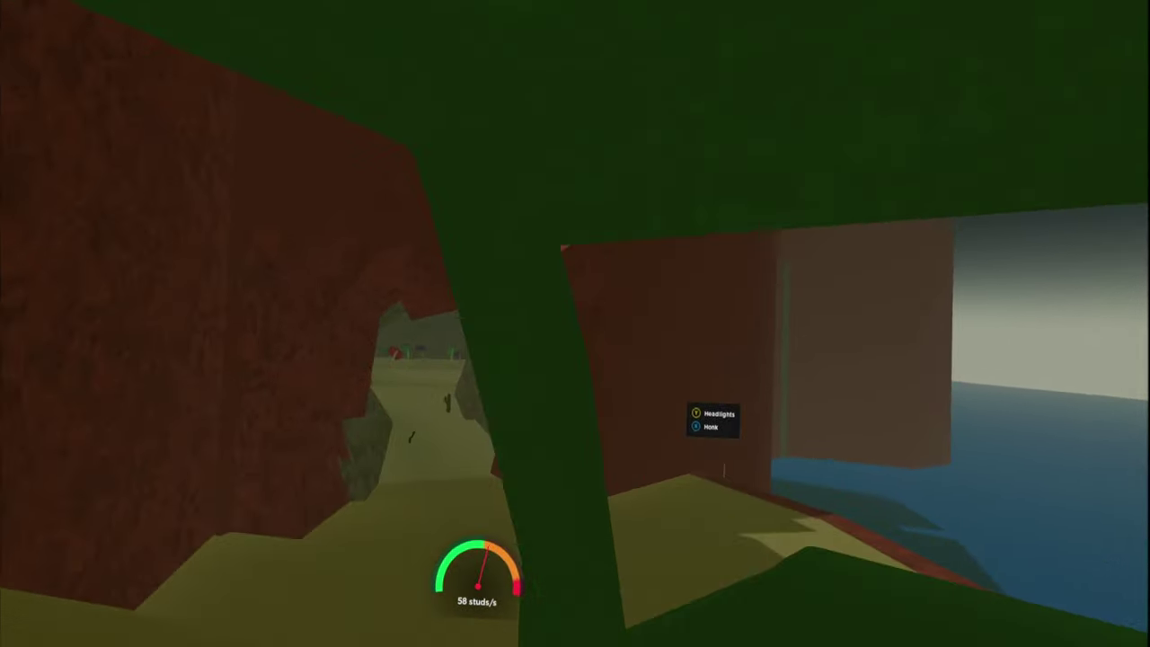
pyautogui.press('w')
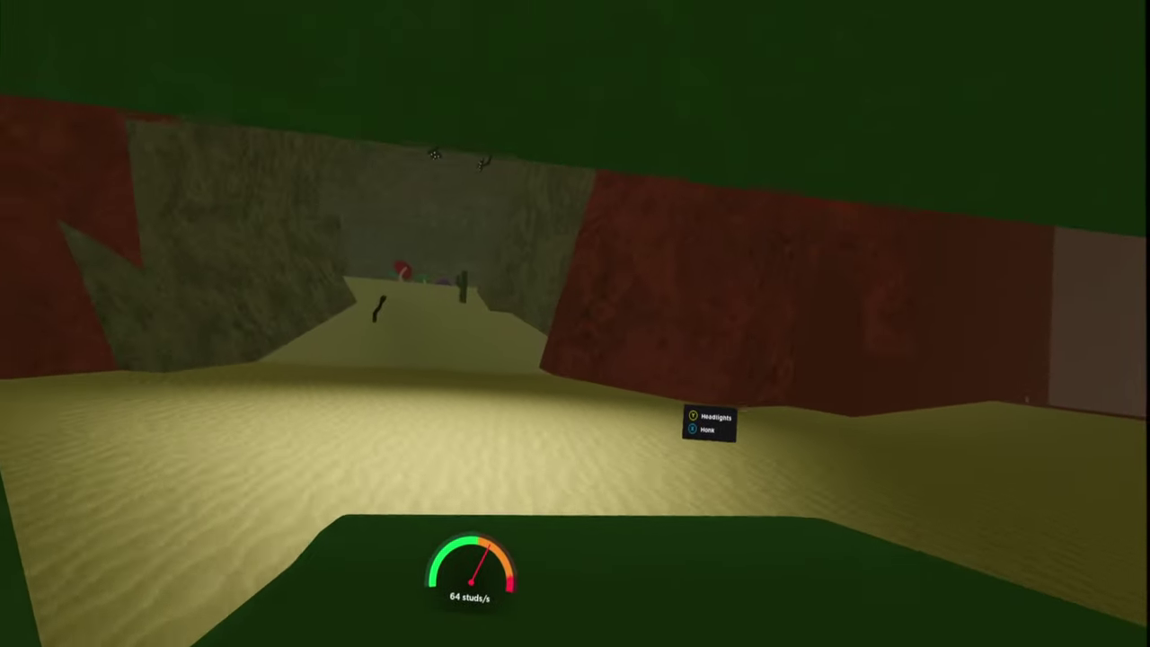
pyautogui.press('w')
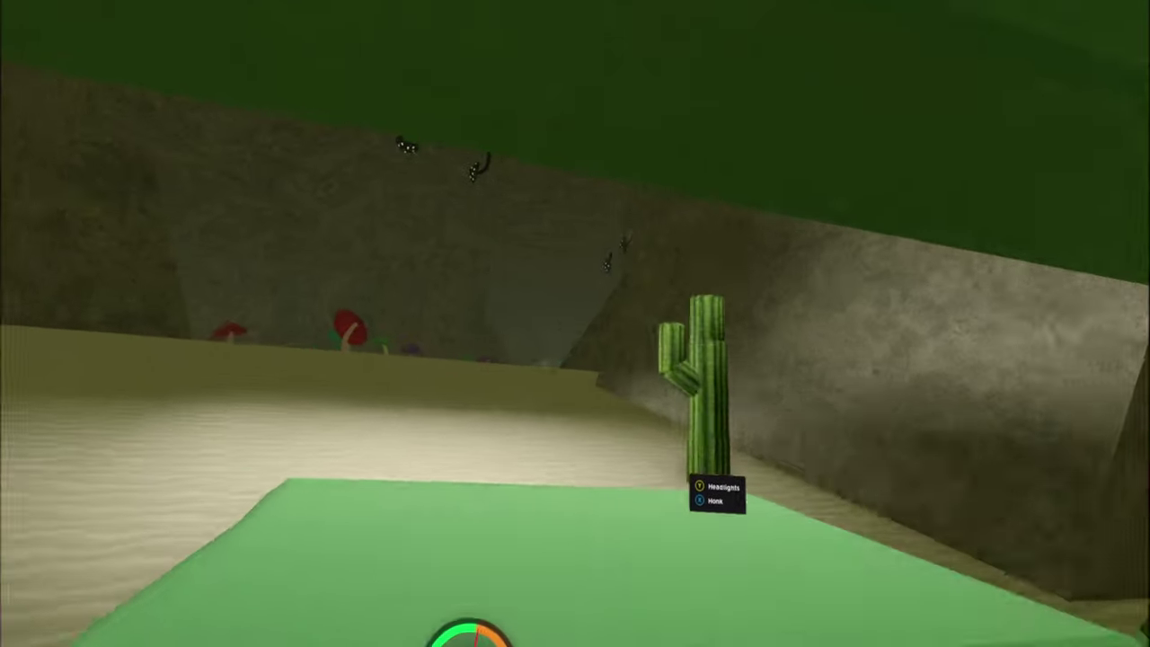
# Drive the truck through the purple mushroom canyon and across the sand, braking at the blue opening.
pyautogui.press('w')
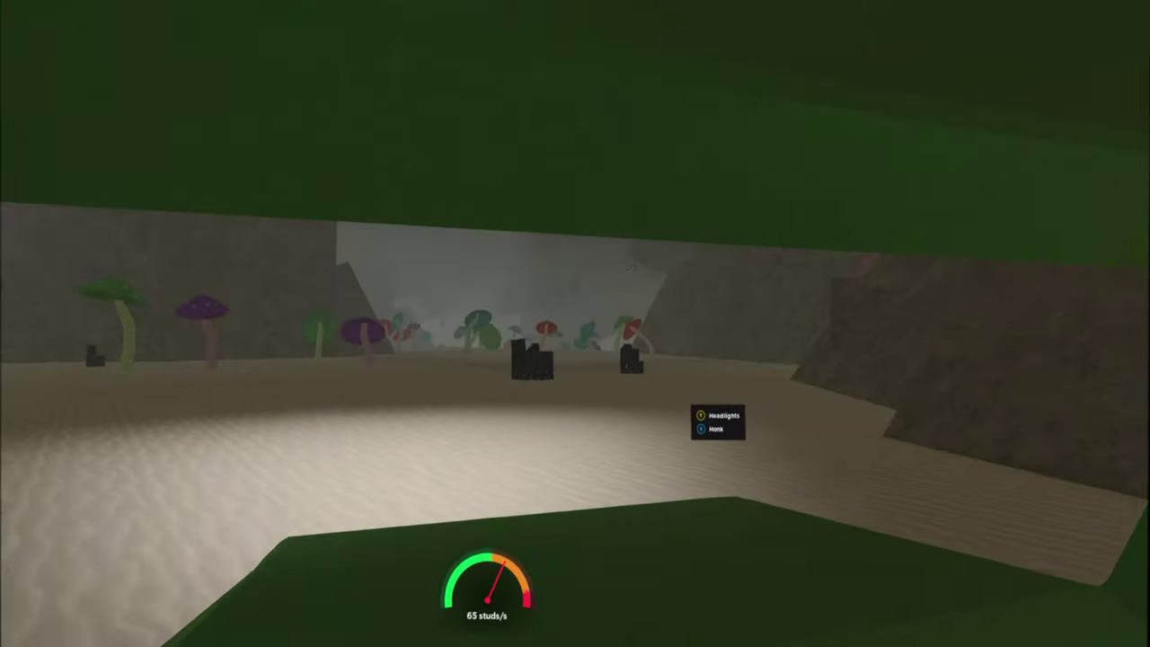
pyautogui.press('w')
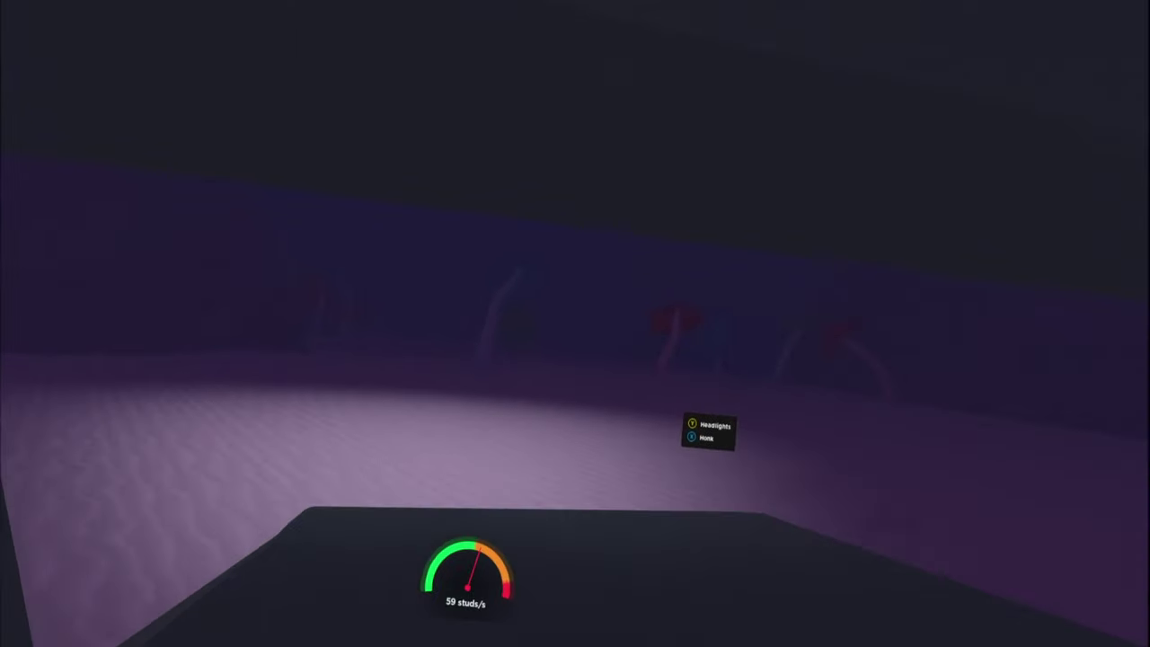
pyautogui.press('w')
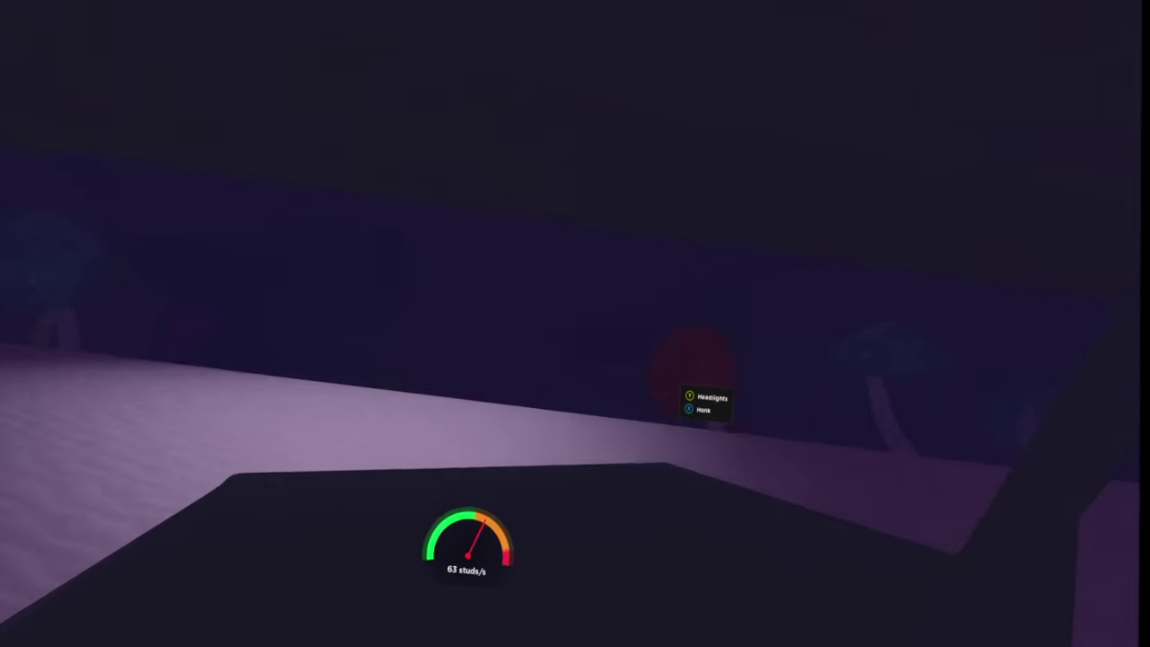
pyautogui.press('w')
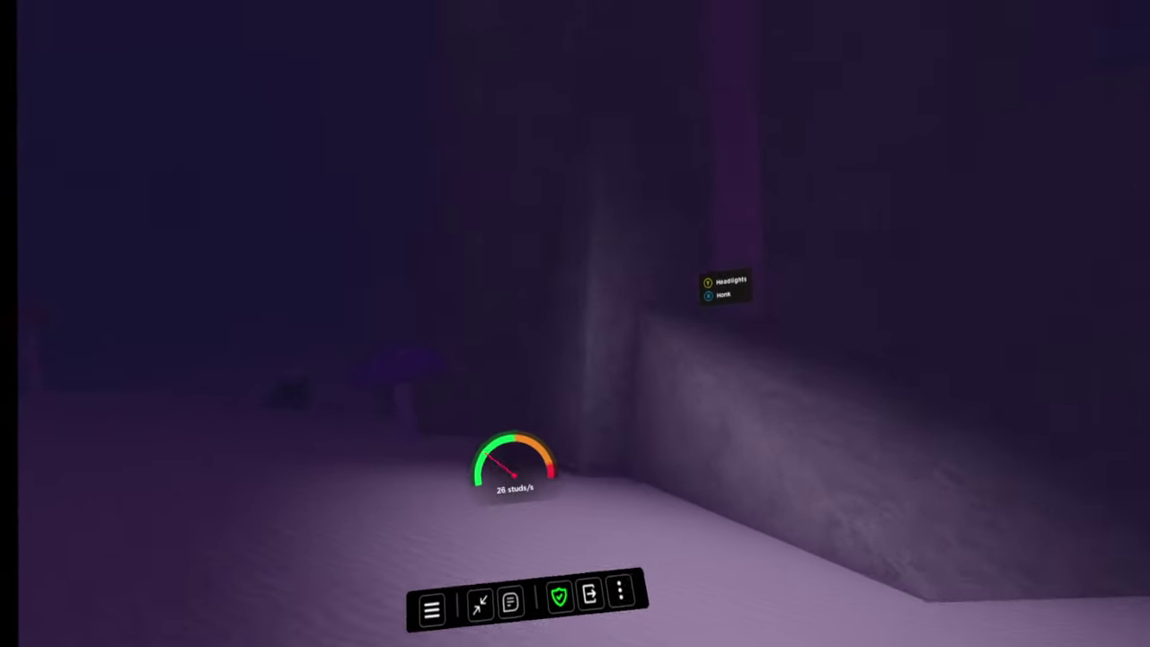
pyautogui.press('w')
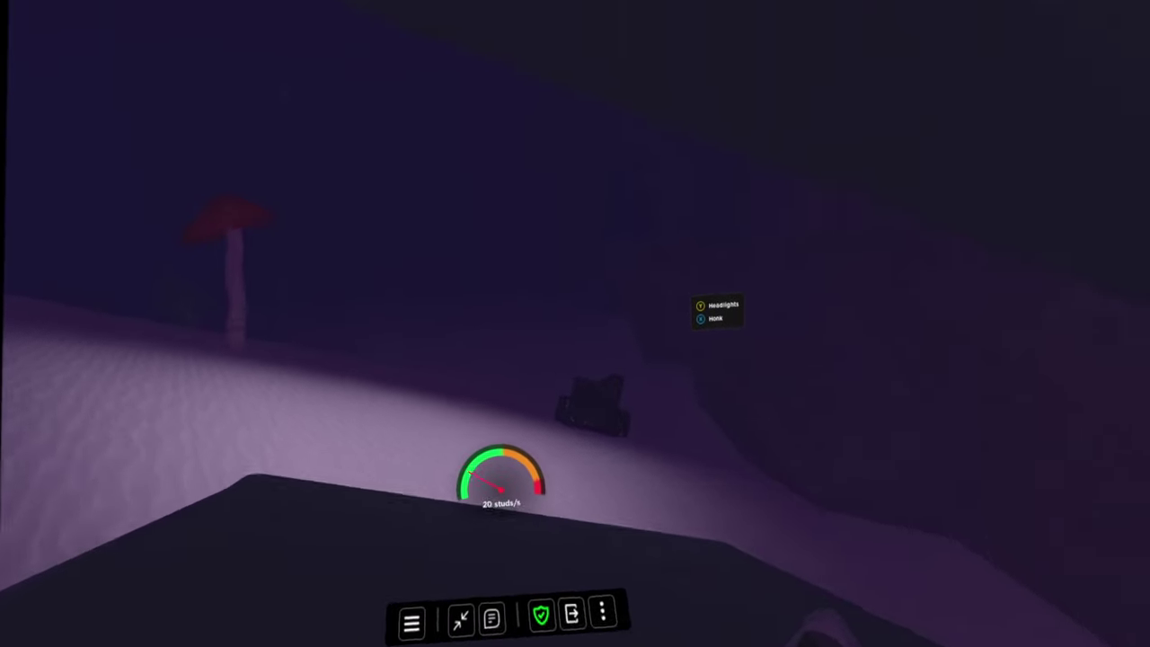
pyautogui.press('w')
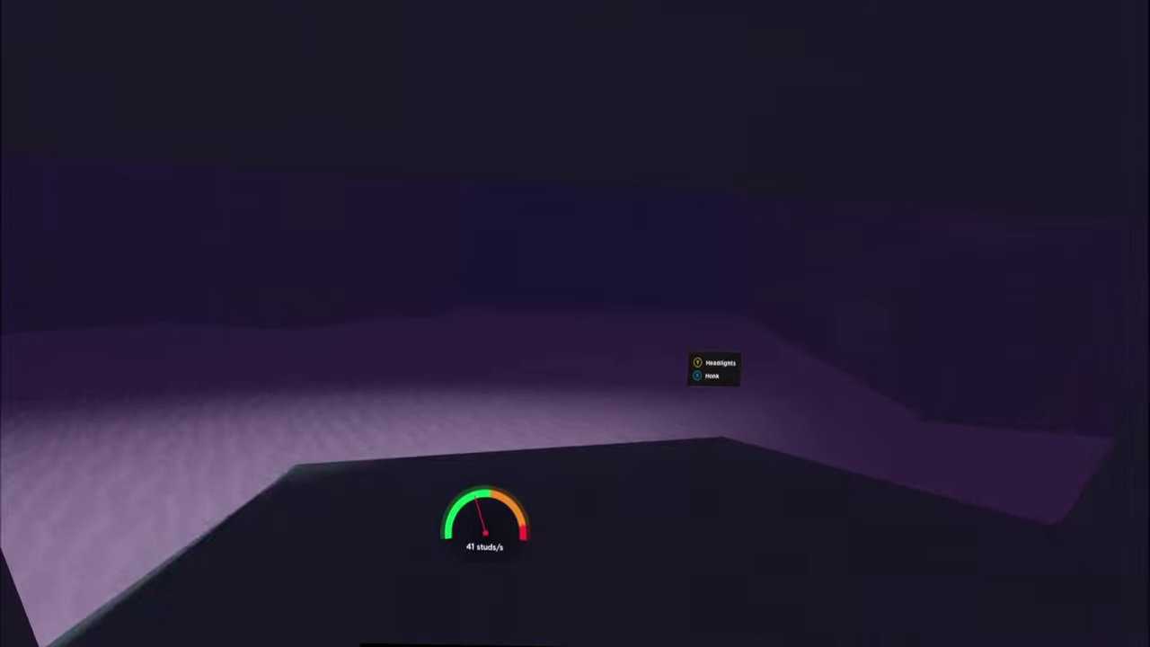
pyautogui.press('w')
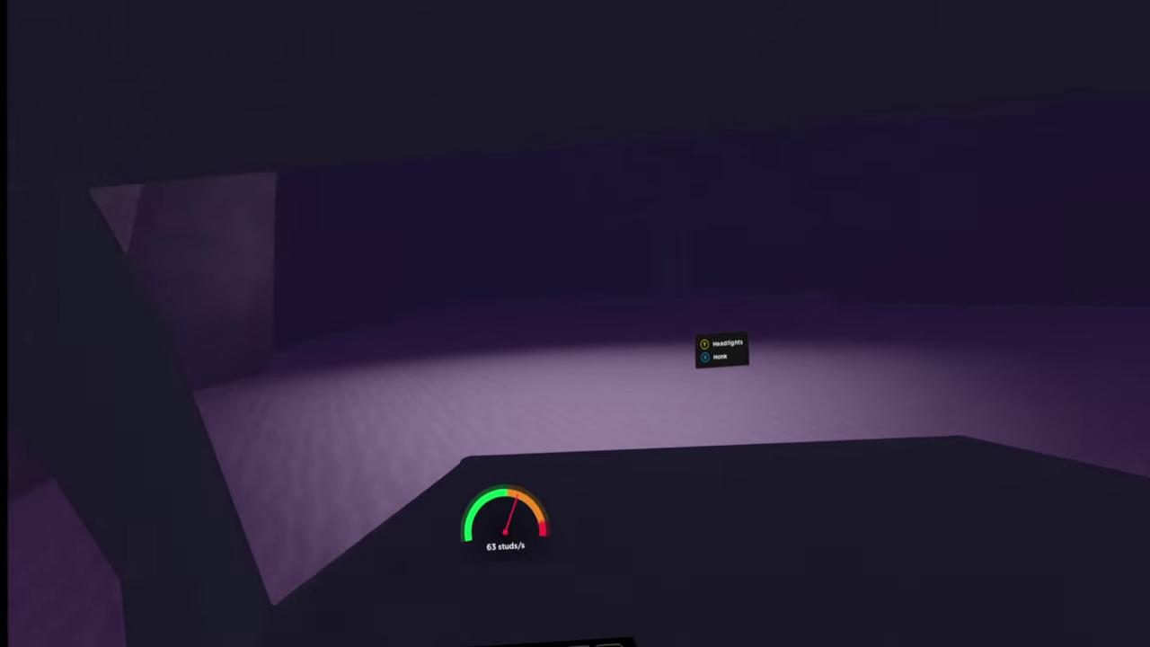
pyautogui.press('w')
pyautogui.press('y')
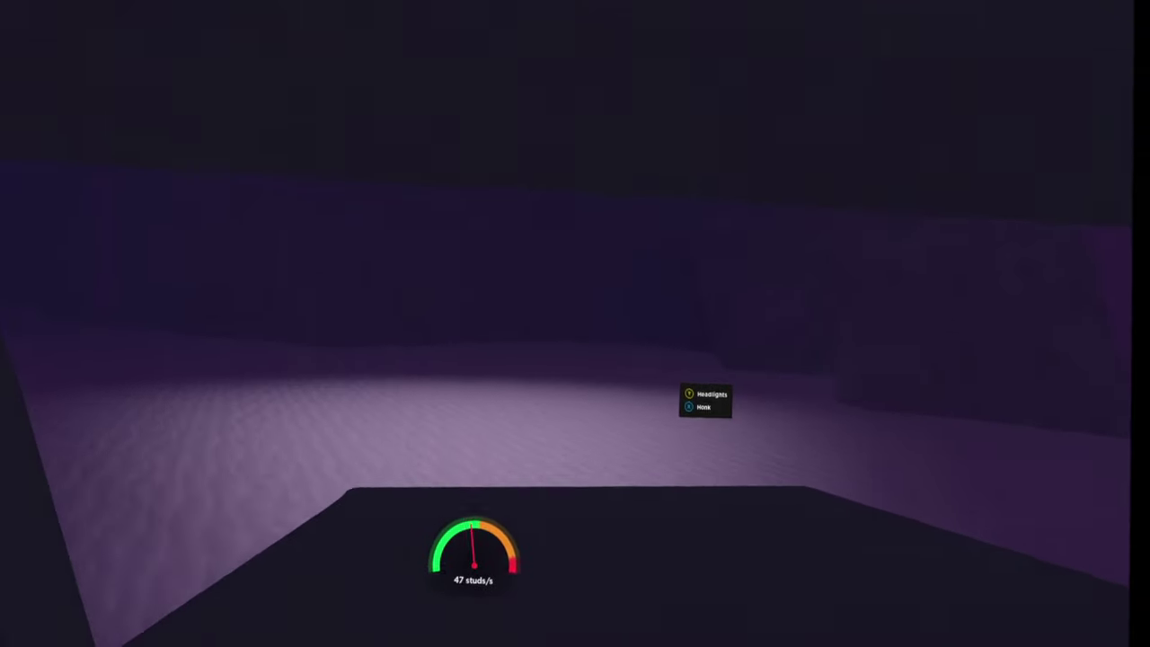
pyautogui.press('a')
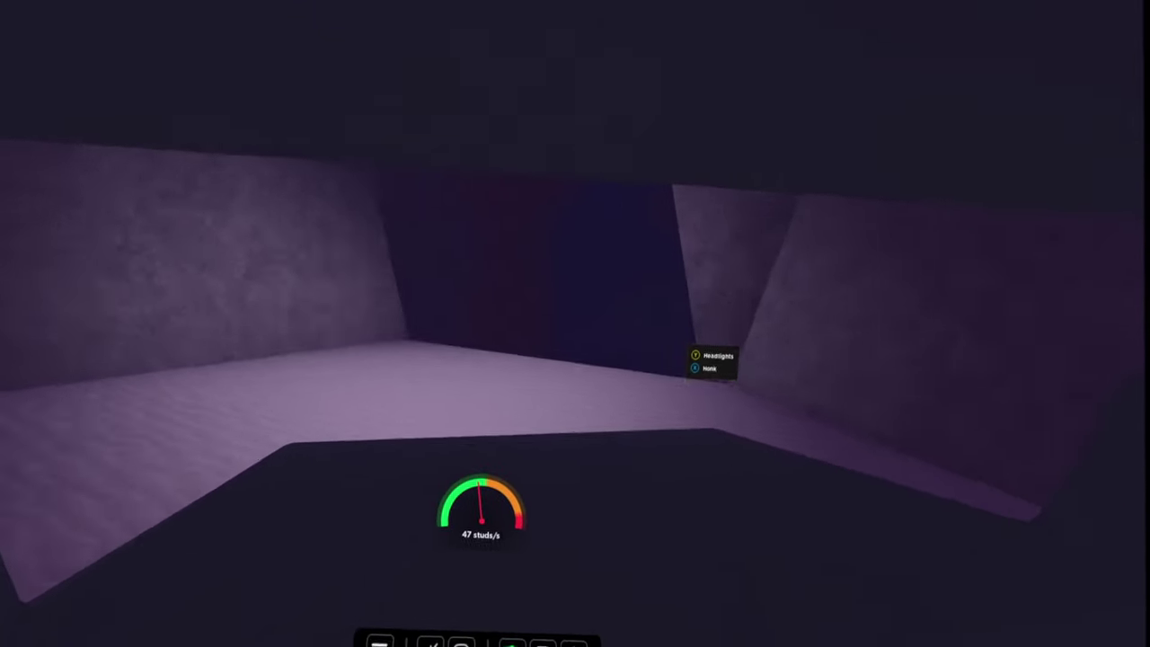
pyautogui.press('s')
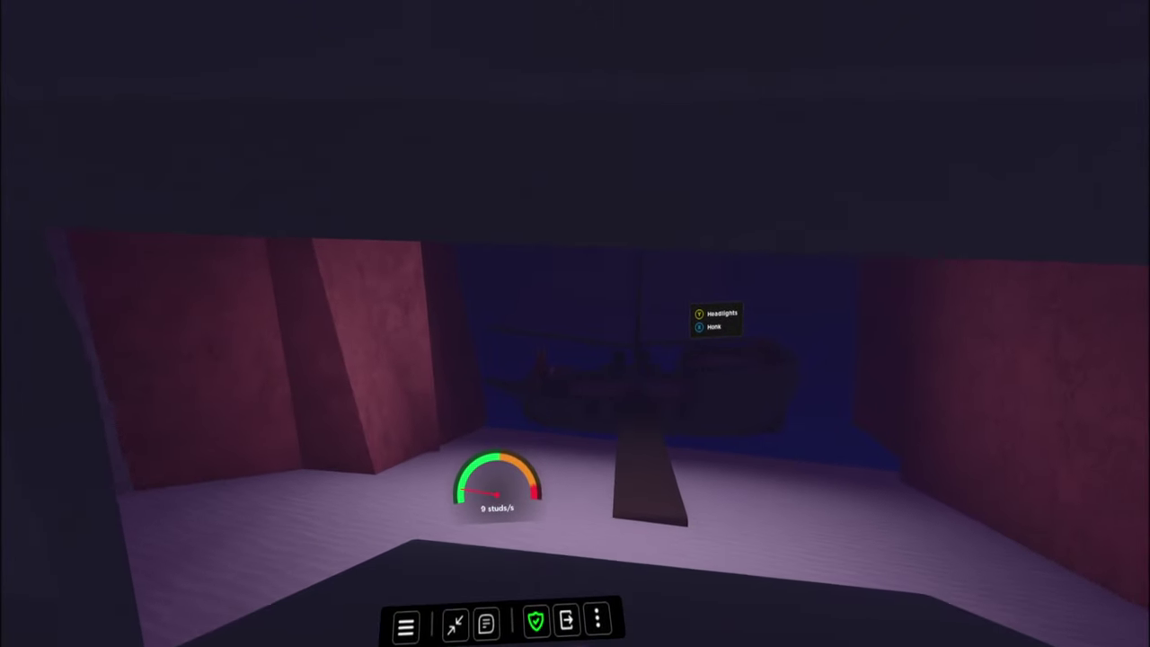
# Leave the truck, walk up to the ship and start talking to Squallus the Salty Seadog.
pyautogui.press('space')
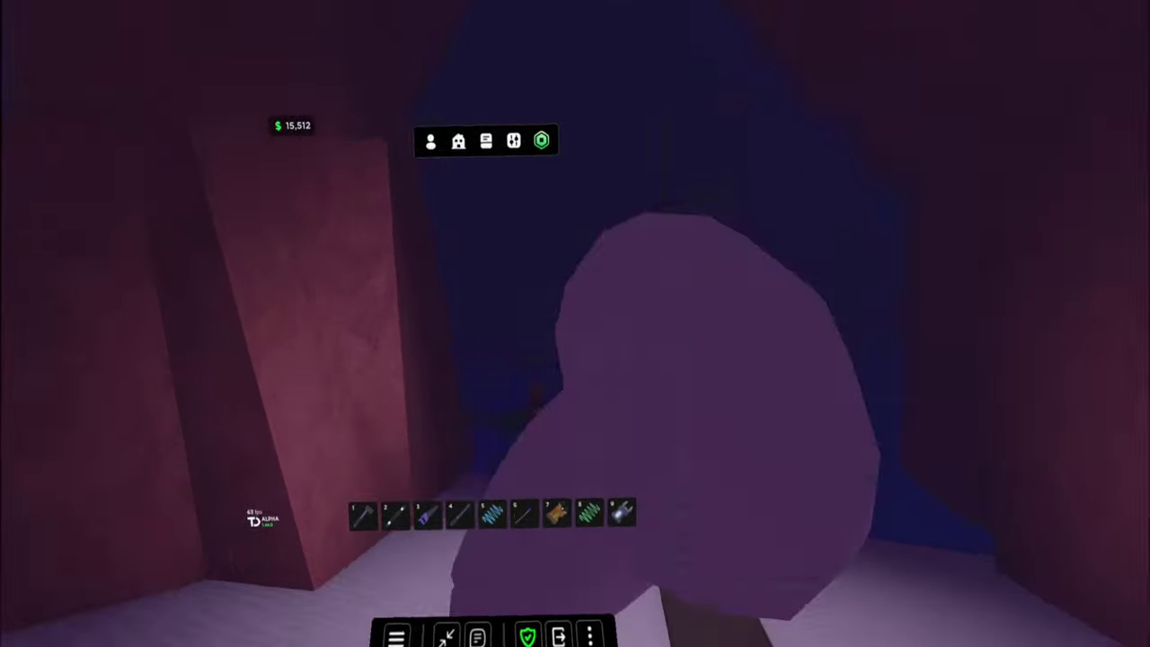
pyautogui.press('w')
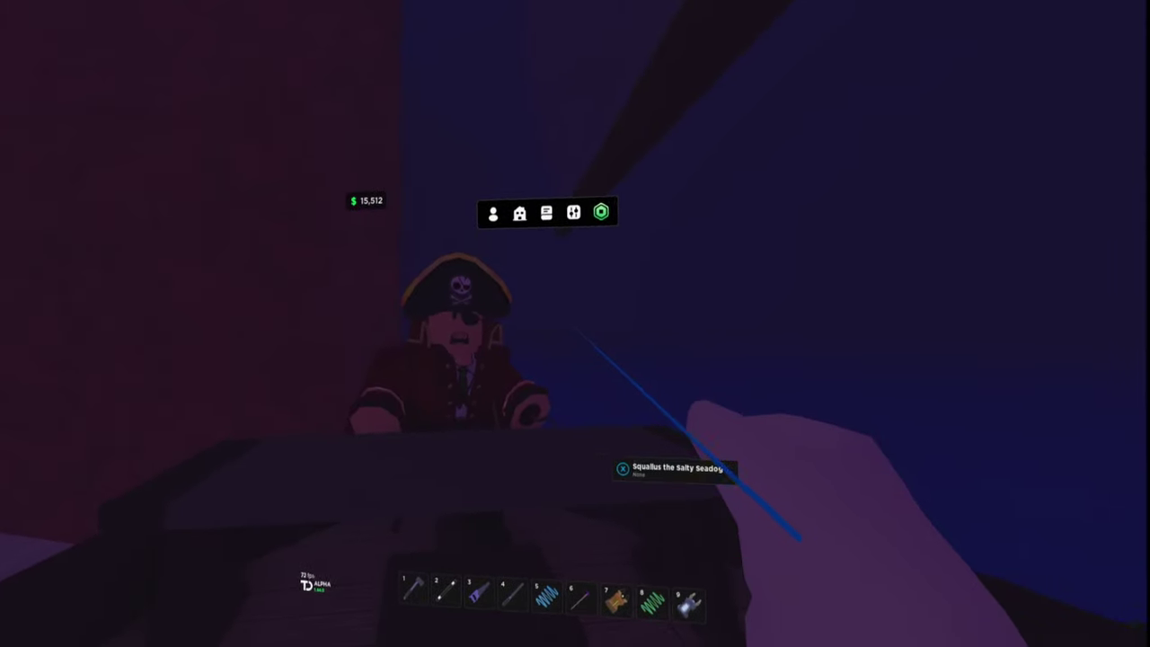
pyautogui.press('x')
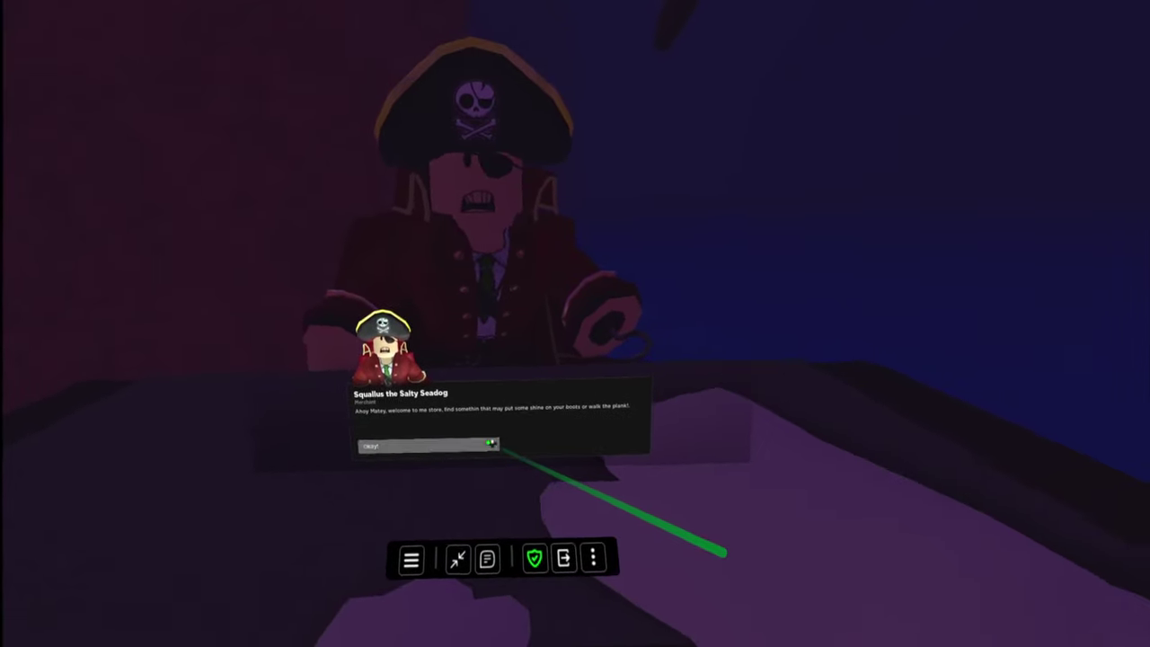
# Close Squallus's greeting with the Okay! button.
pyautogui.click(493, 444)
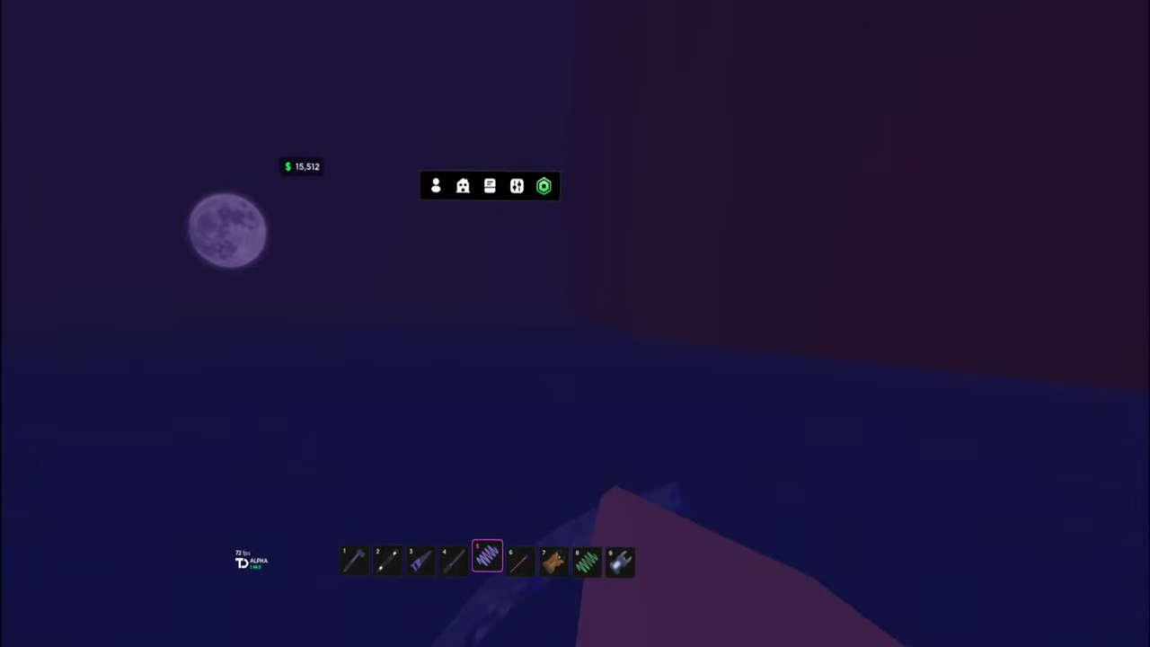
# Bring up the VR menu so the game becomes a floating flat window over the desktop.
pyautogui.press('Escape')
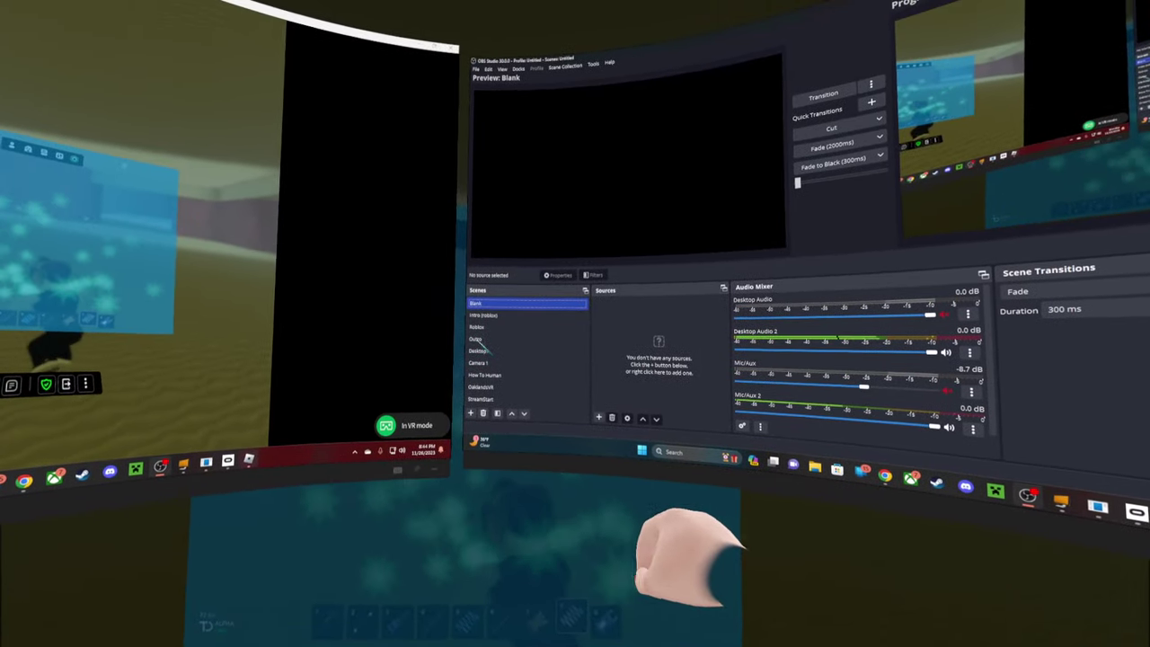
# Select the Outro scene in OBS so Studio Mode previews its outro video.
pyautogui.click(477, 340)
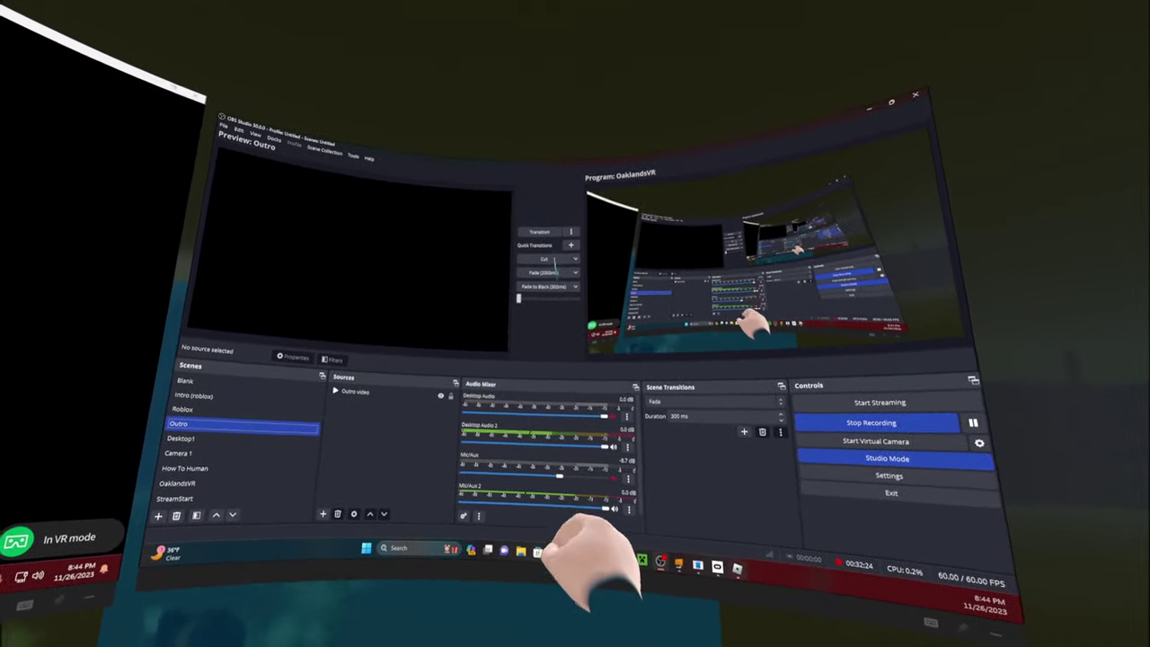